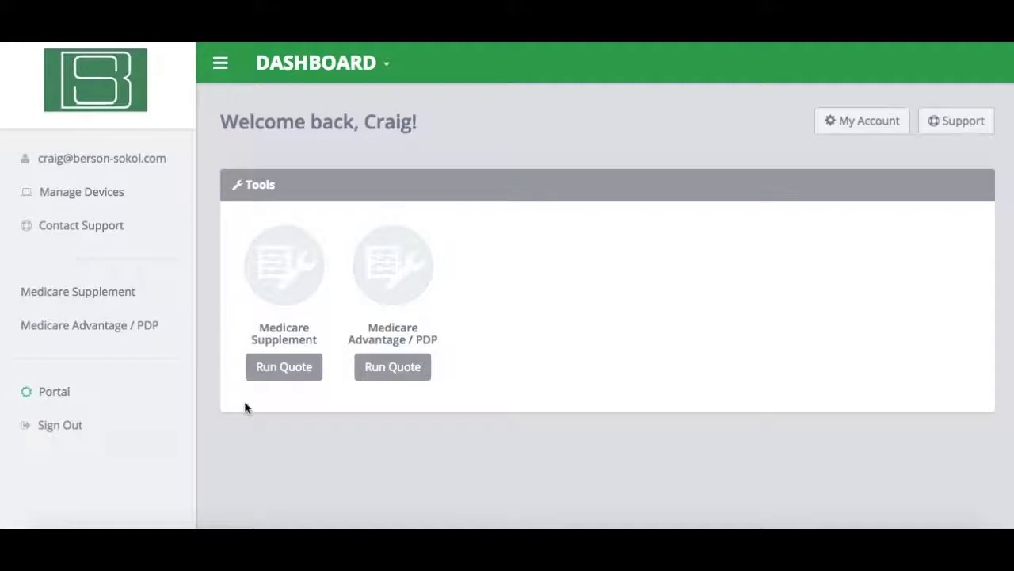
Start a Medicare Supplement quote for zip code 44122, keeping the results sorted by price
click(284, 367)
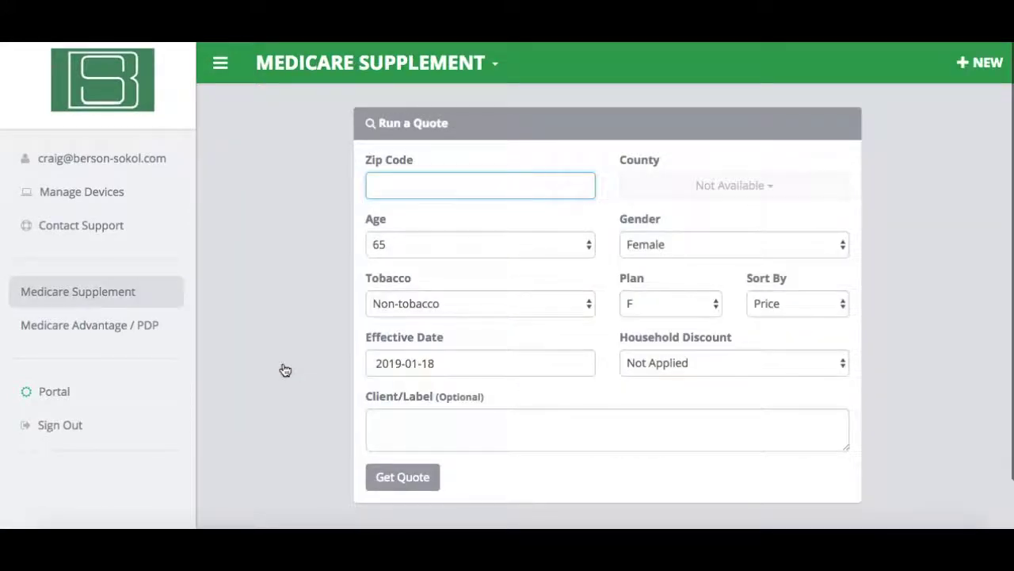
text(4)
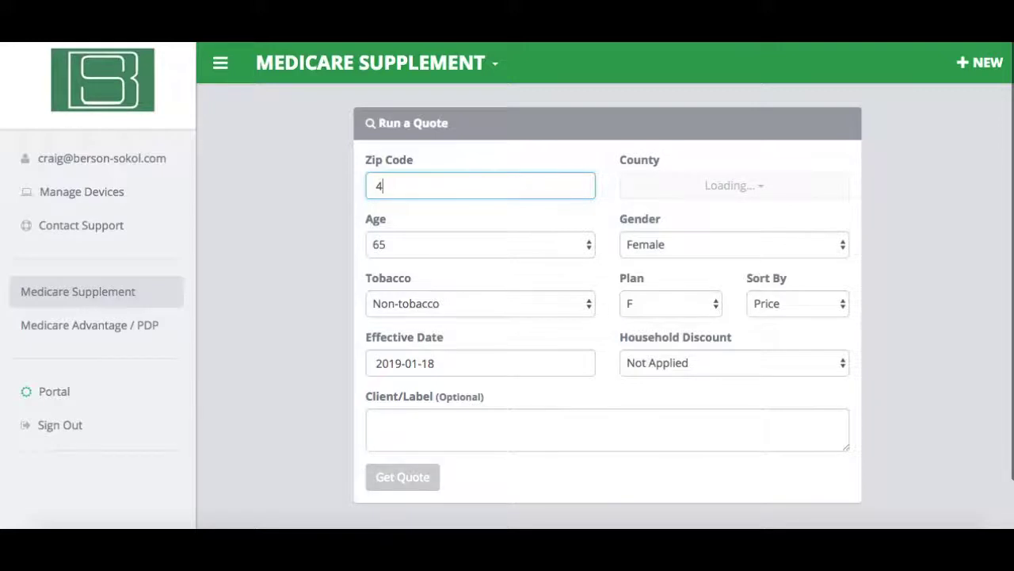
text(4122)
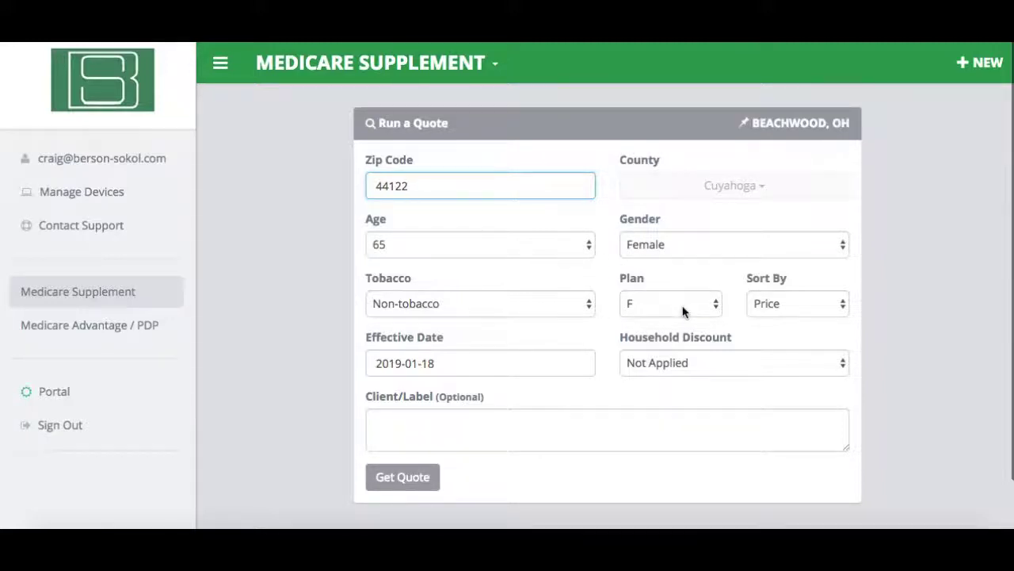
click(776, 304)
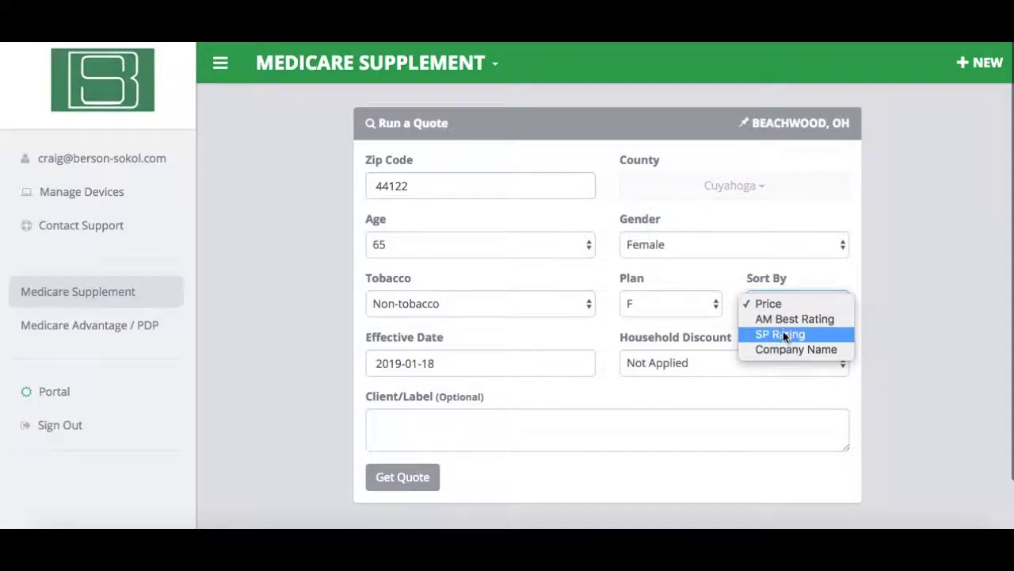
click(803, 278)
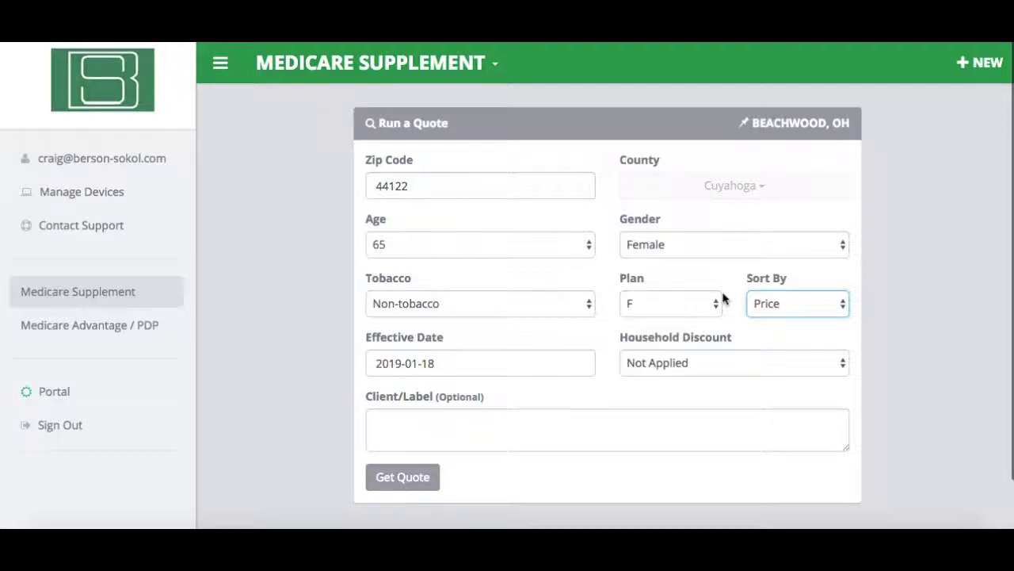
Set the quote's effective date to 2019-02-01
click(477, 360)
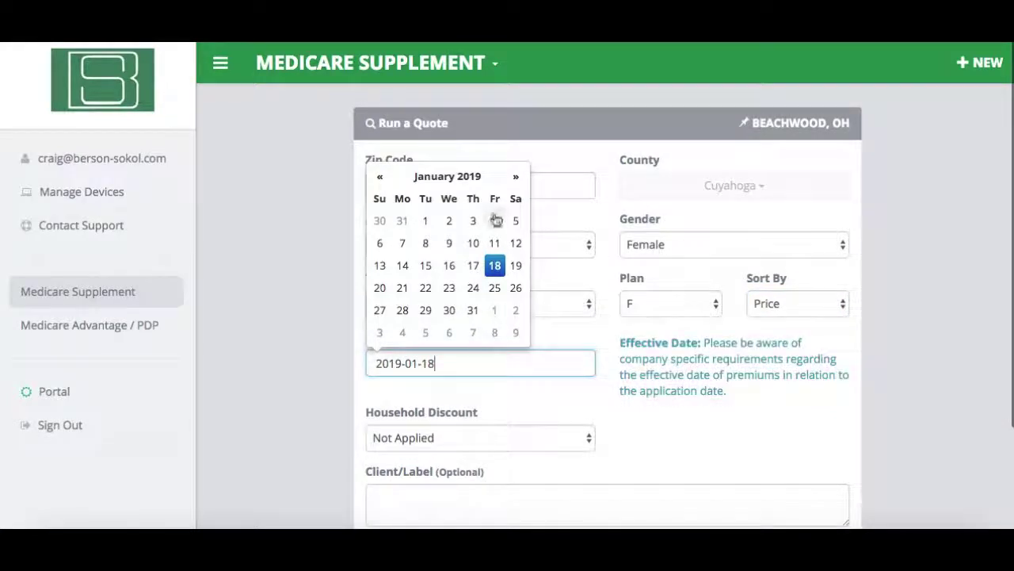
click(516, 176)
click(497, 221)
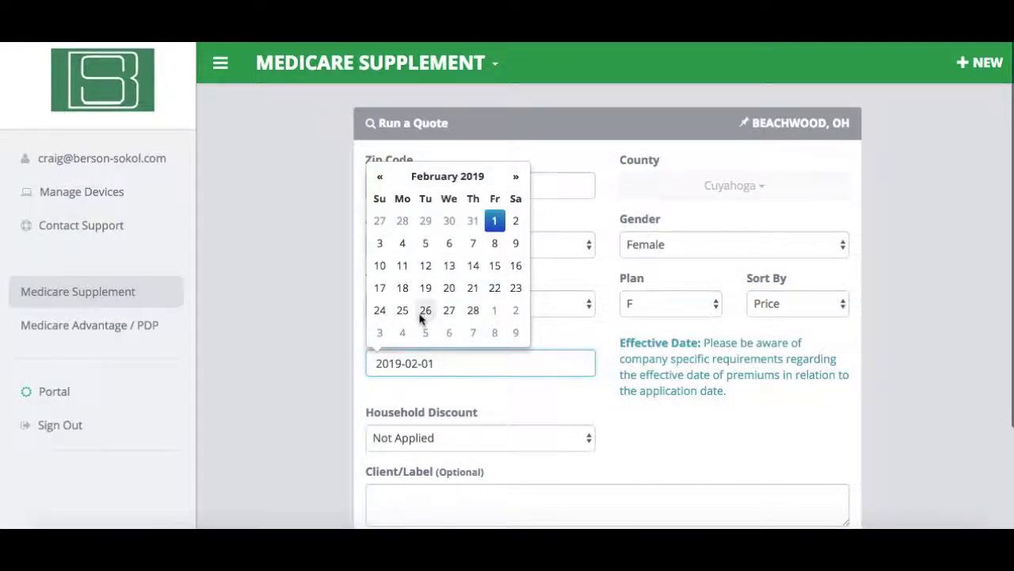
click(344, 379)
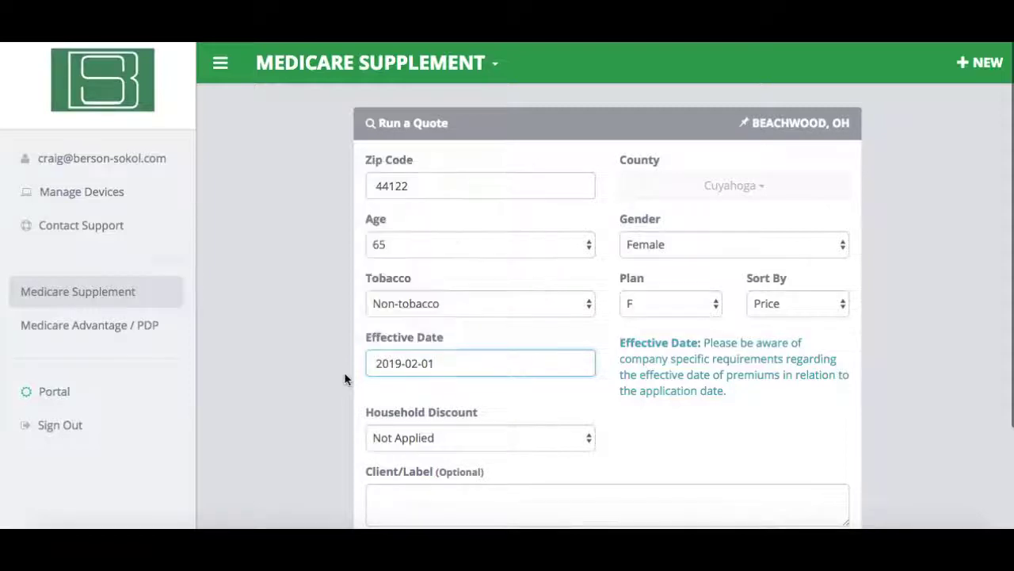
scroll(379, 406, down, 1)
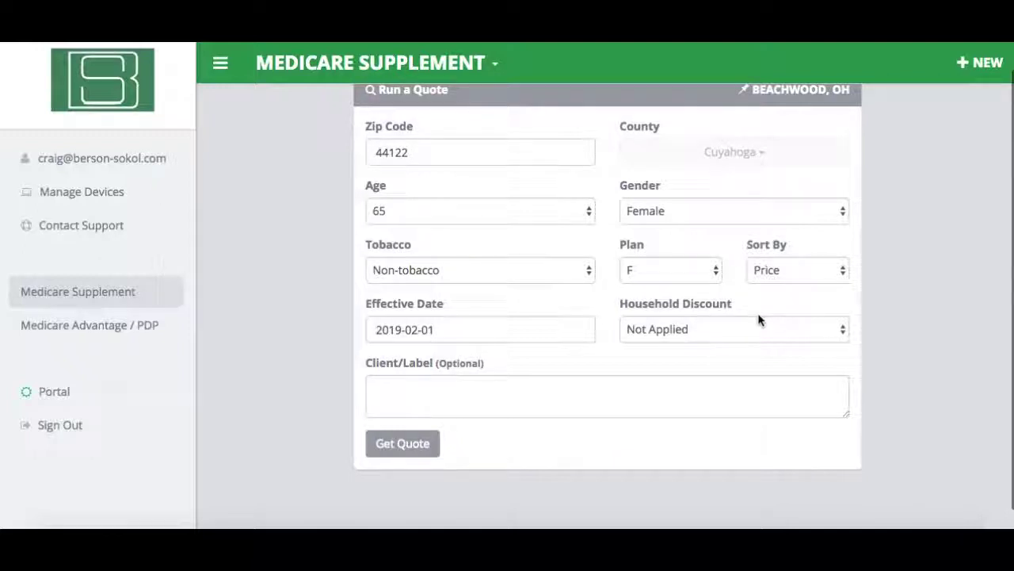
Enter the client's full name as the quote label and run the quote
click(486, 391)
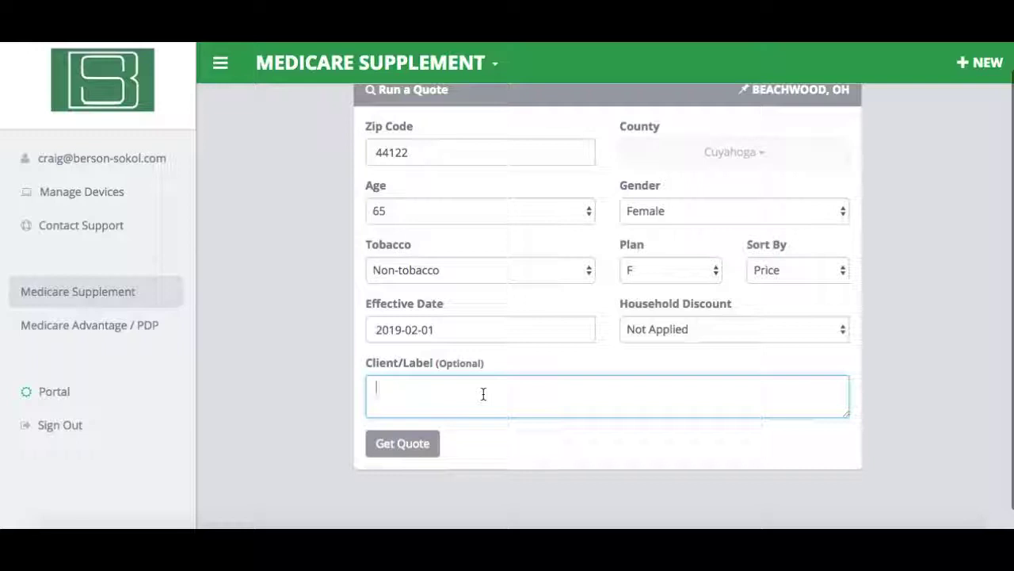
text(Jane Smith)
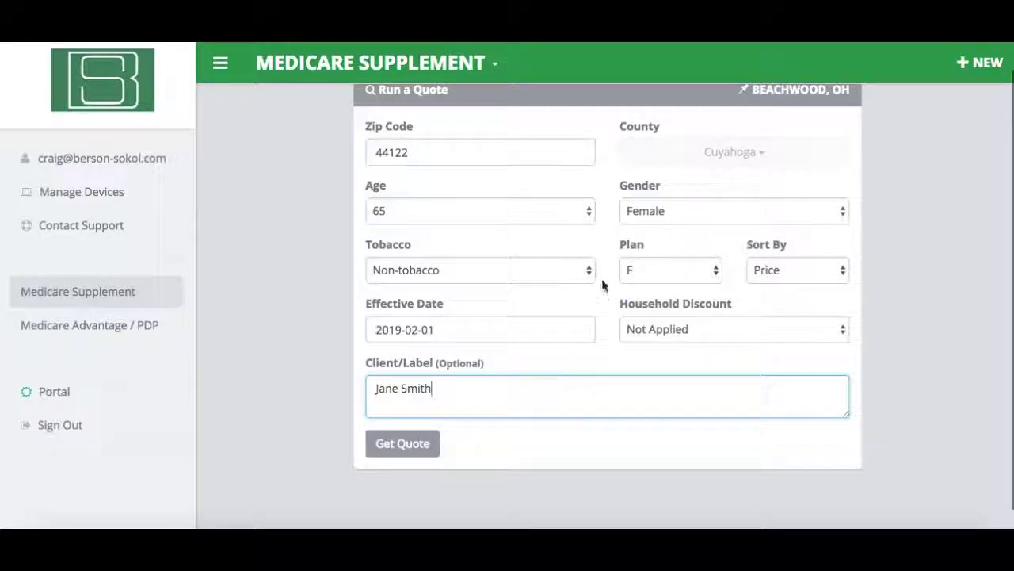
scroll(602, 283, up, 1)
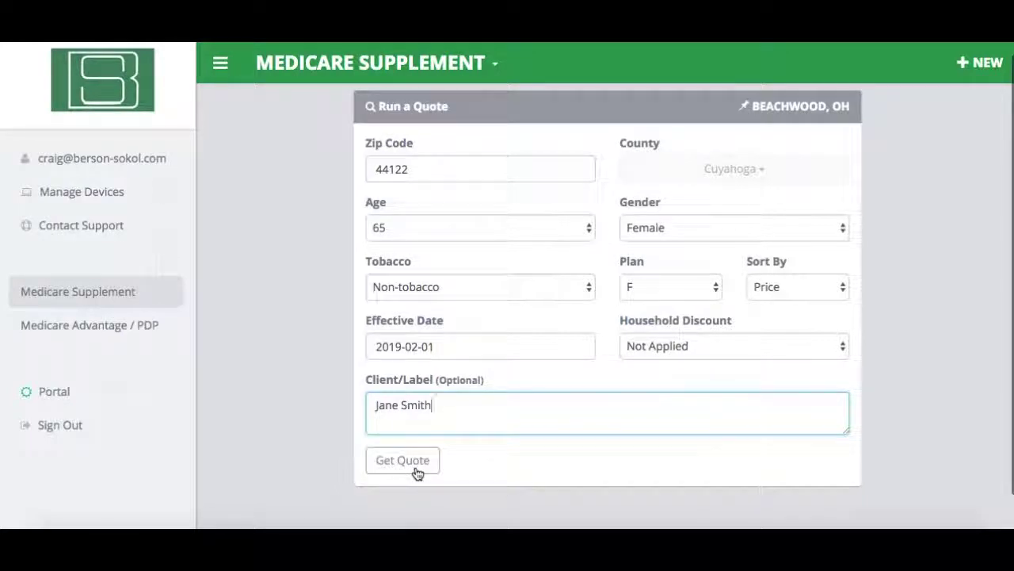
click(411, 466)
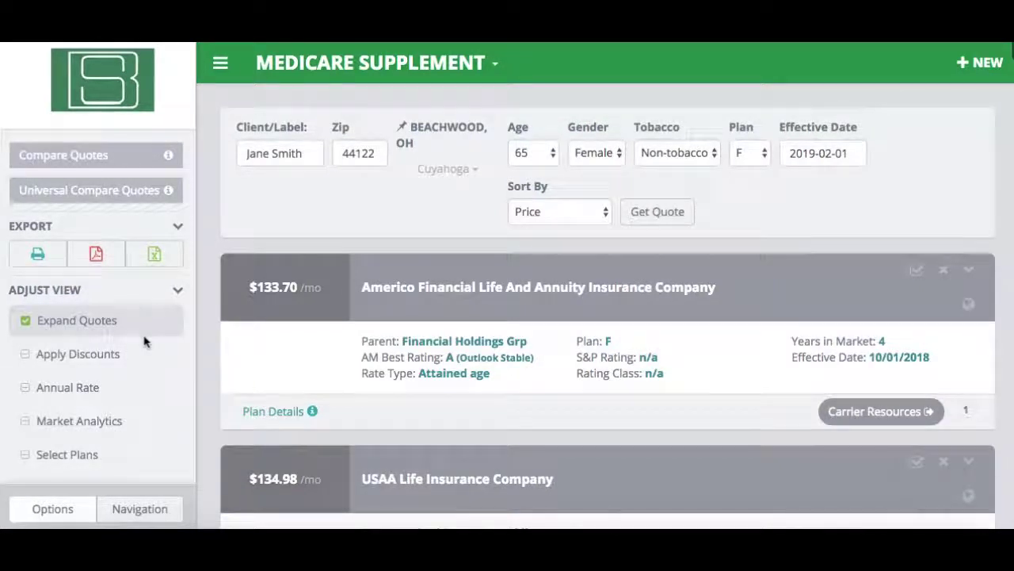
Keep the quote results expanded and apply discounts to the quoted rates
click(26, 325)
click(26, 325)
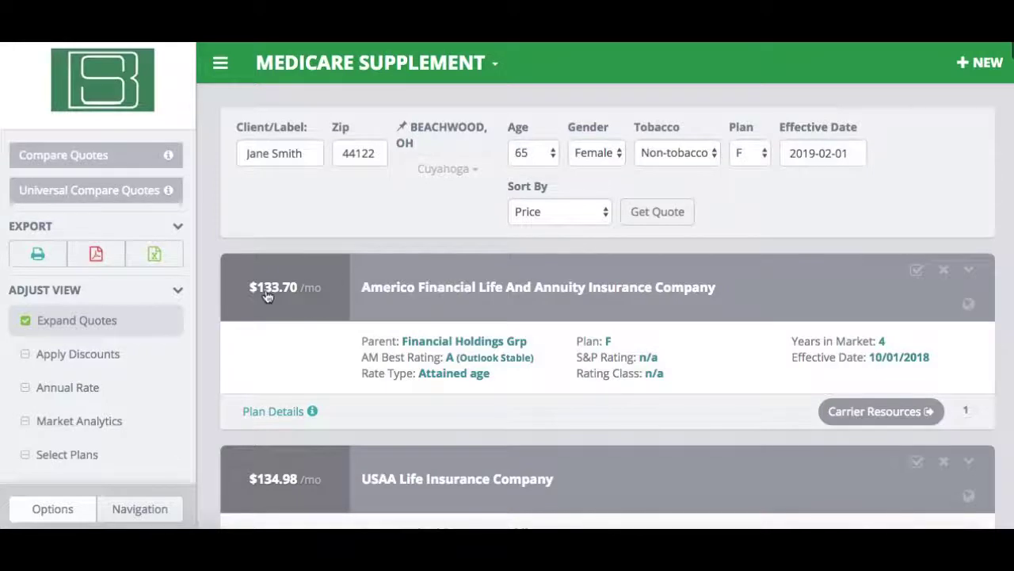
mouse_move(75, 353)
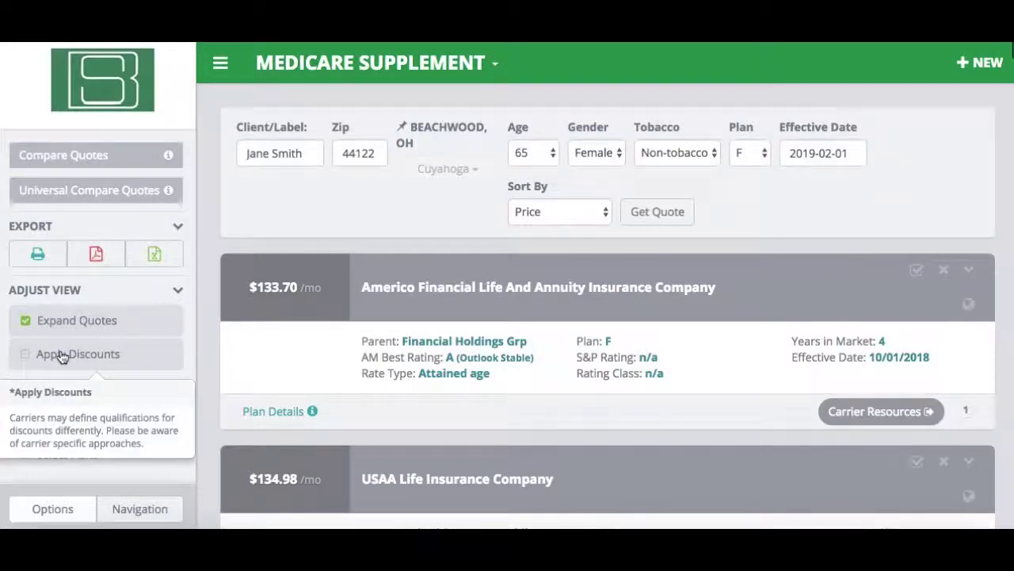
scroll(283, 352, down, 4)
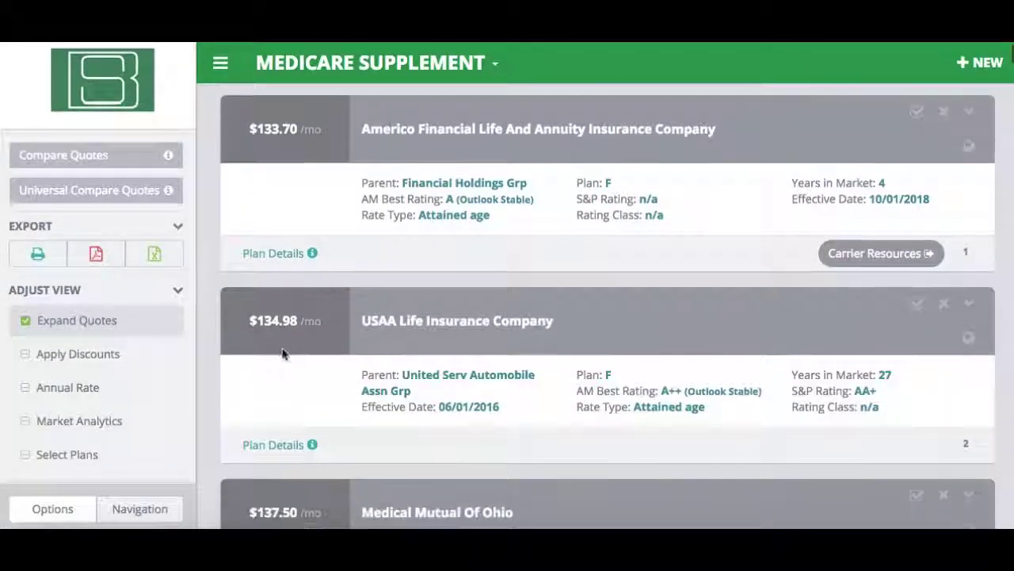
scroll(283, 353, down, 2)
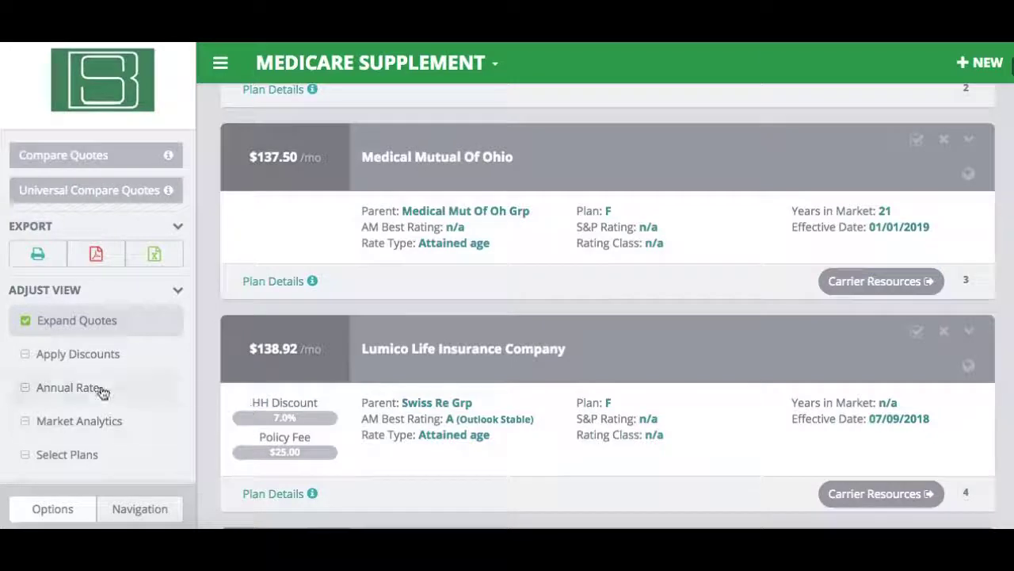
click(79, 358)
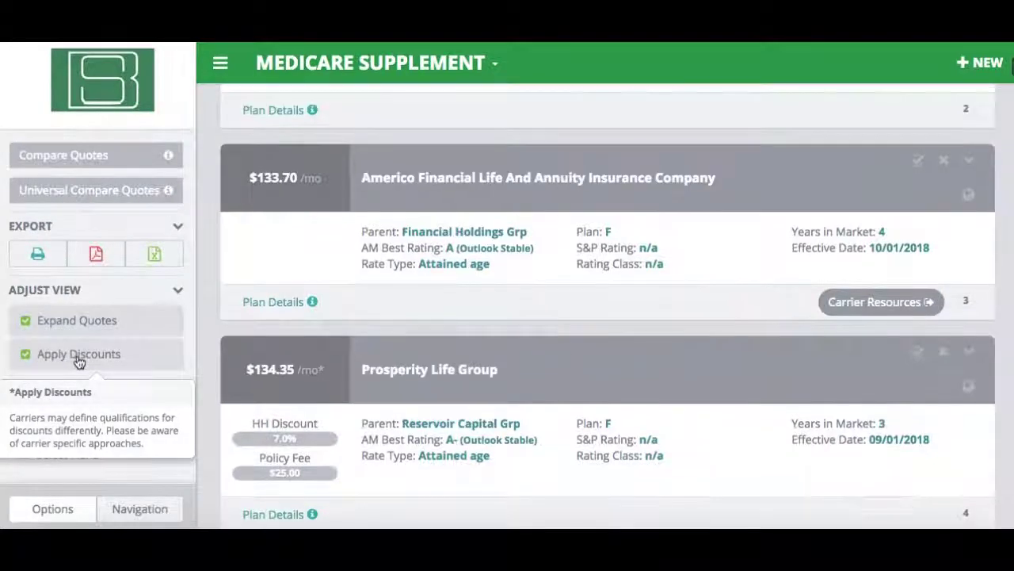
scroll(256, 324, up, 7)
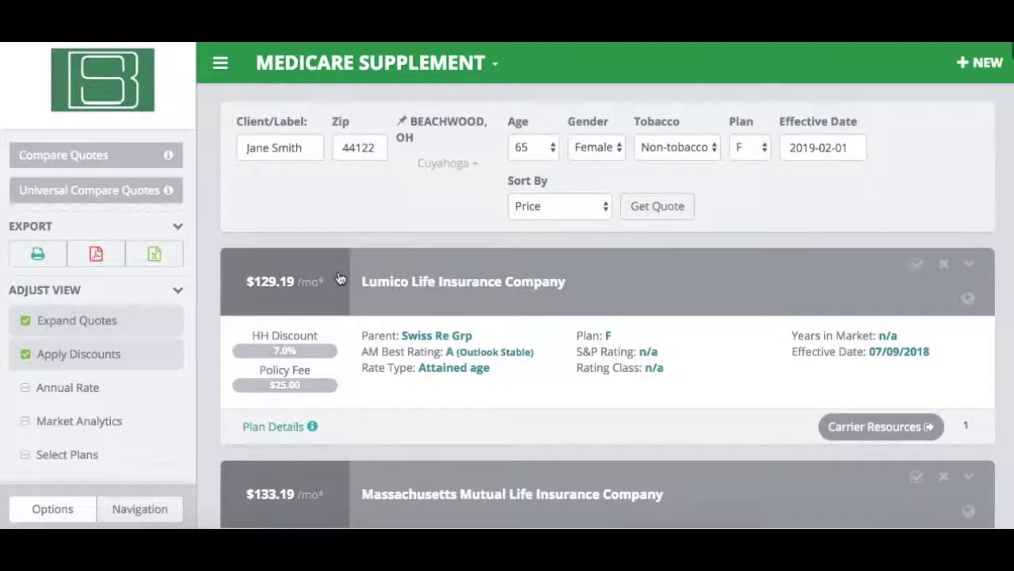
Switch the quoted rates to annual amounts and back to monthly
click(63, 388)
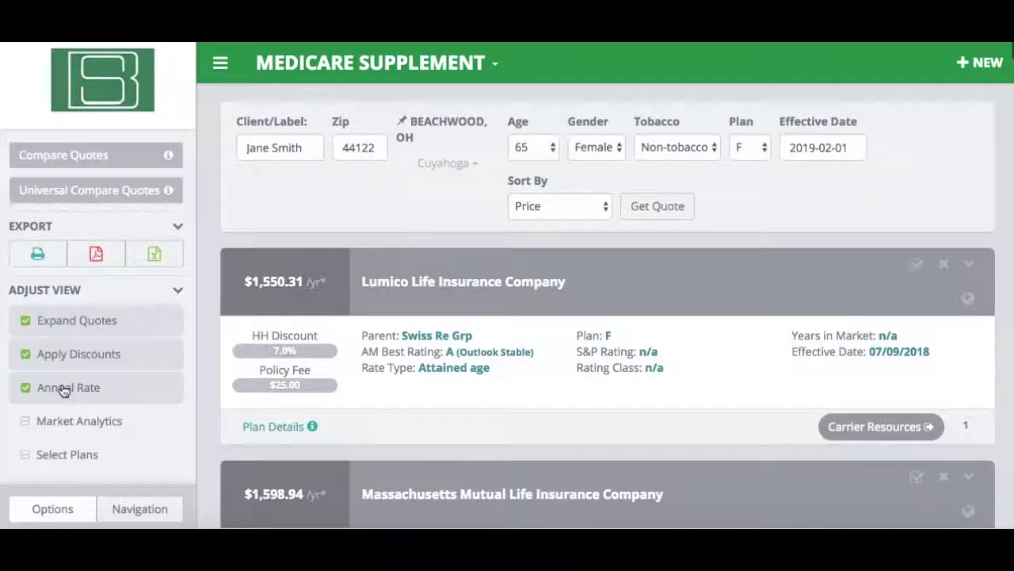
click(64, 388)
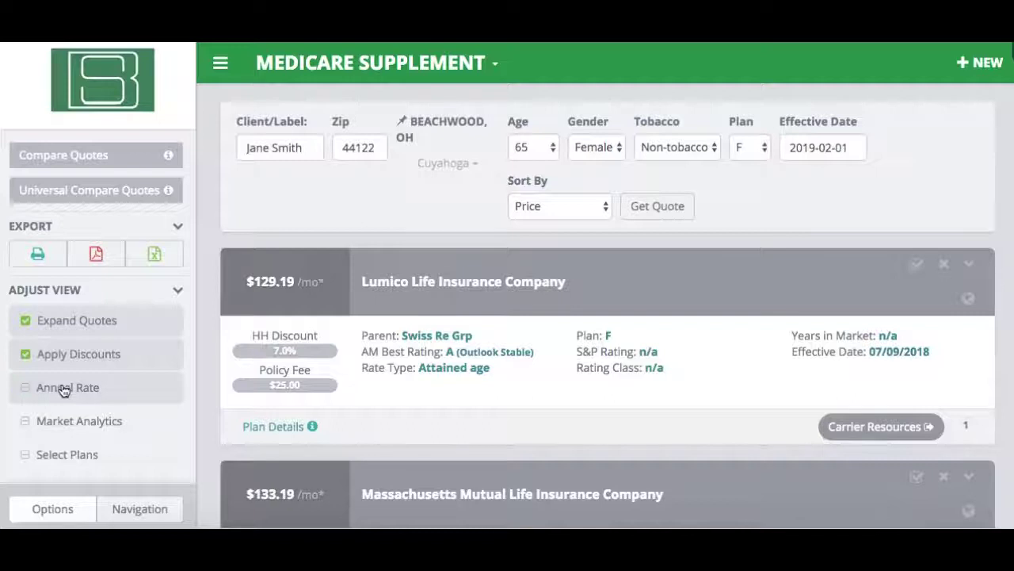
Show market analytics for the quotes and review the age increases, increase history and market data of the cheapest carriers
scroll(223, 377, down, 2)
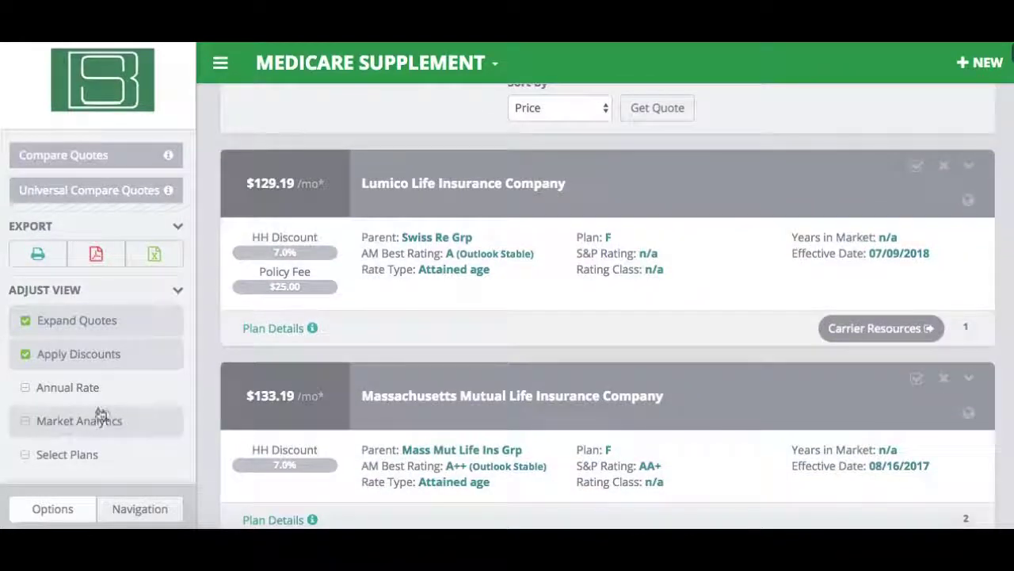
click(93, 428)
scroll(346, 366, down, 2)
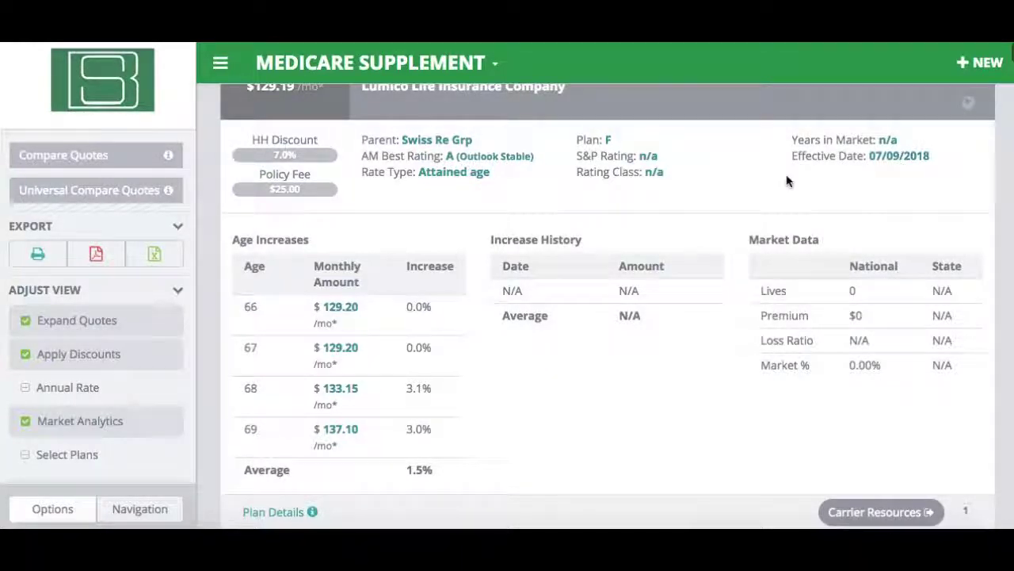
scroll(605, 344, down, 5)
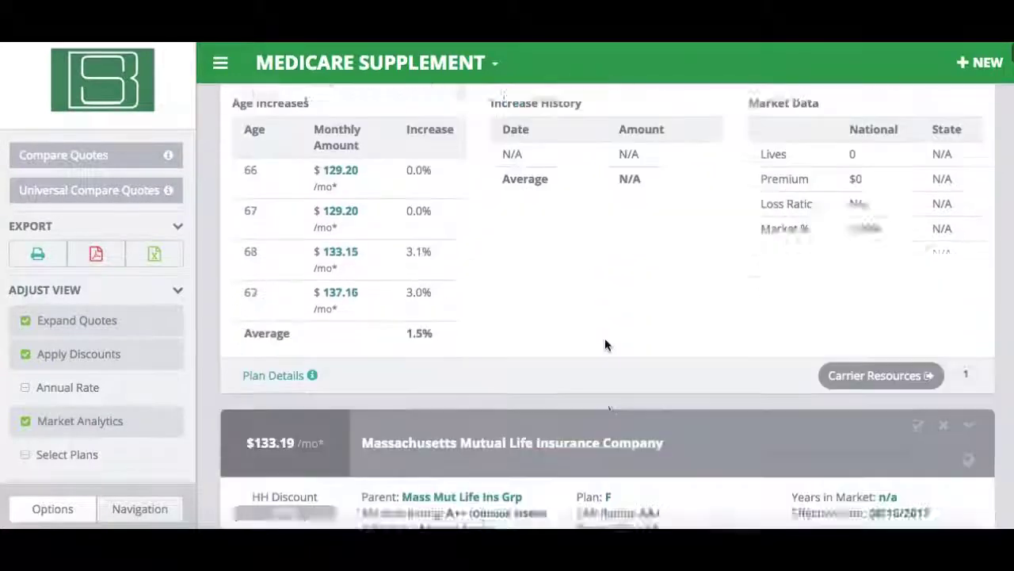
scroll(604, 345, down, 3)
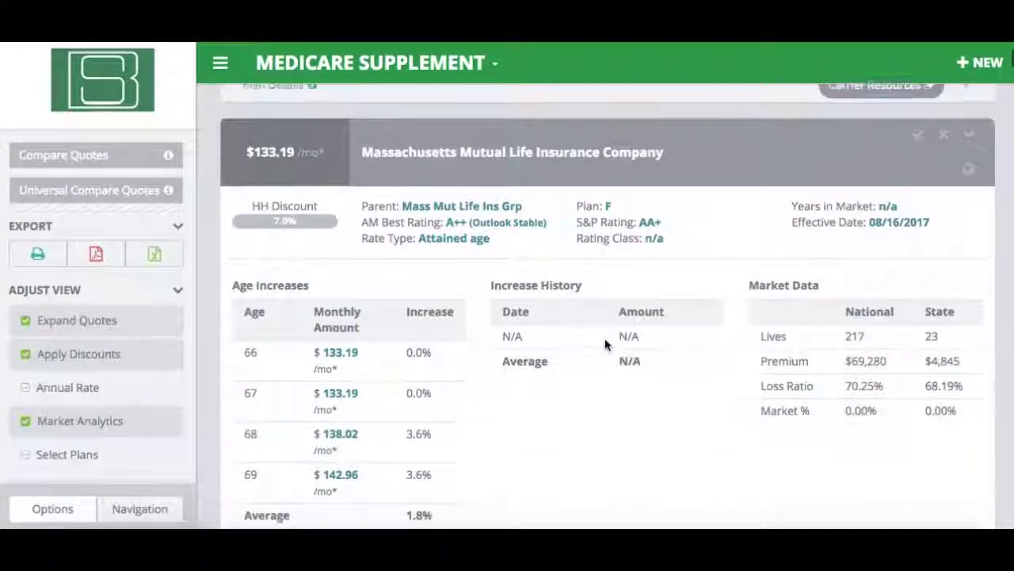
scroll(605, 344, up, 8)
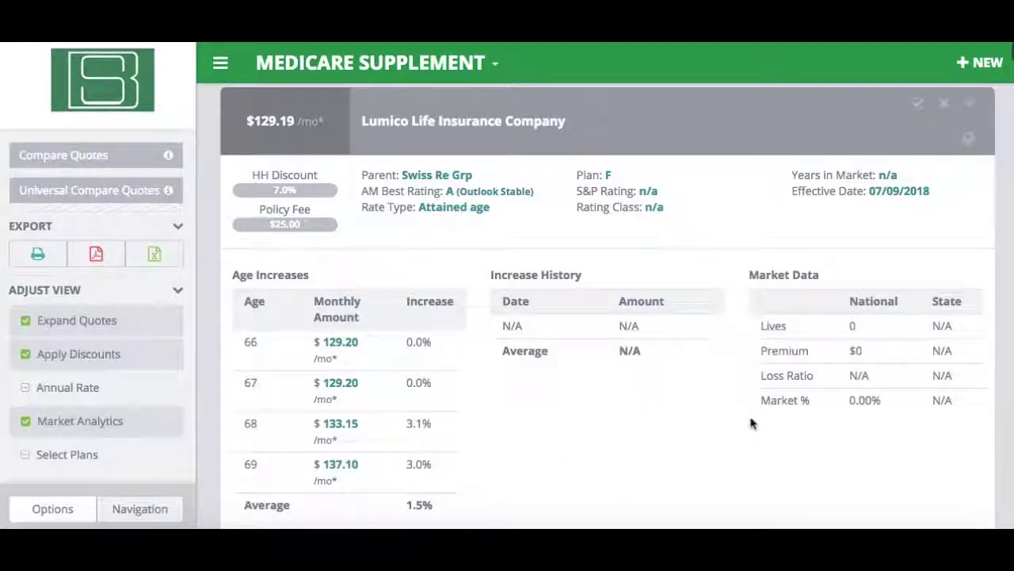
scroll(752, 423, up, 3)
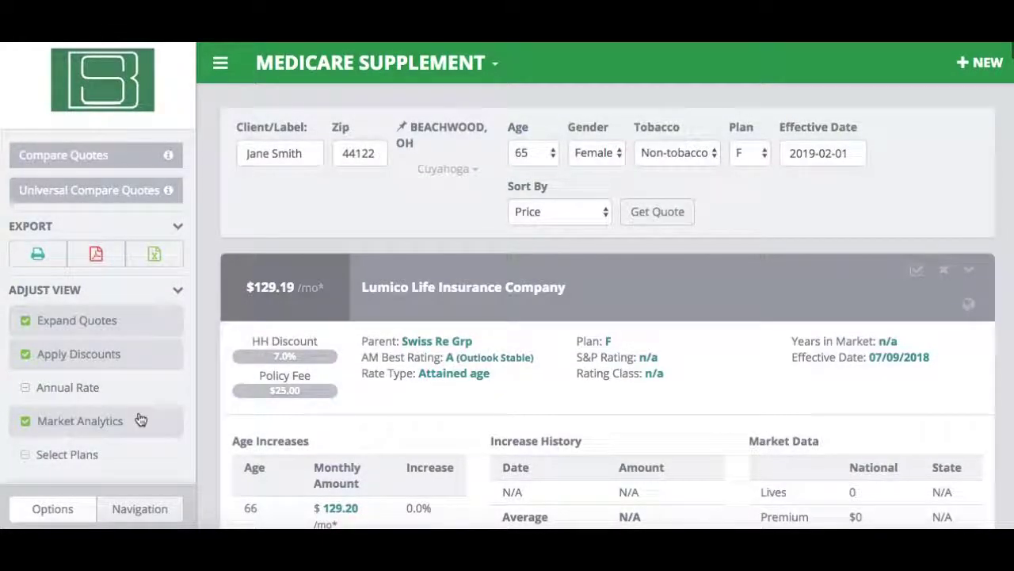
scroll(140, 418, down, 1)
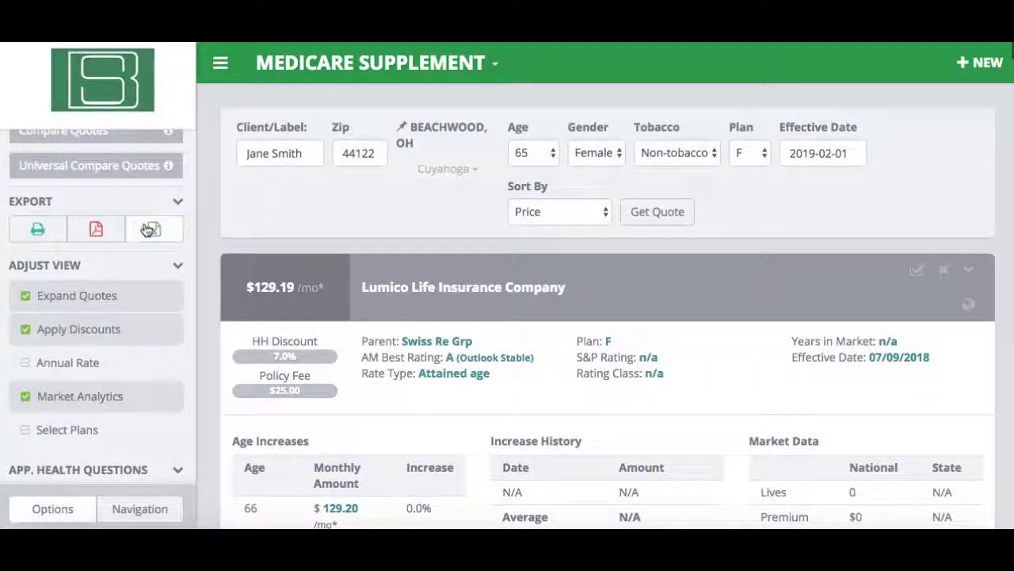
scroll(148, 232, up, 1)
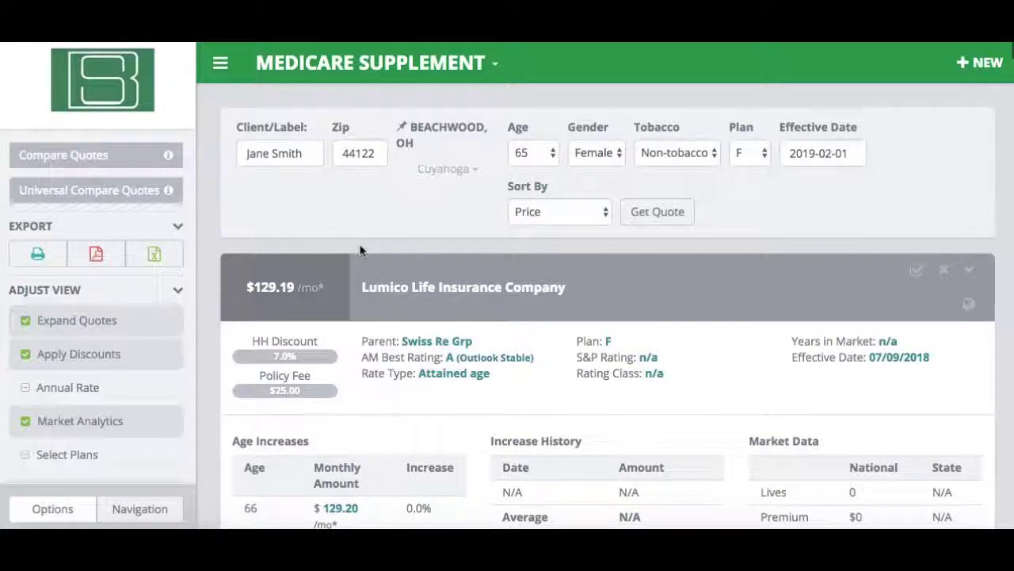
Select the Plan F quotes from Lumico Life and Massachusetts Mutual Life and open their side-by-side comparison
click(360, 270)
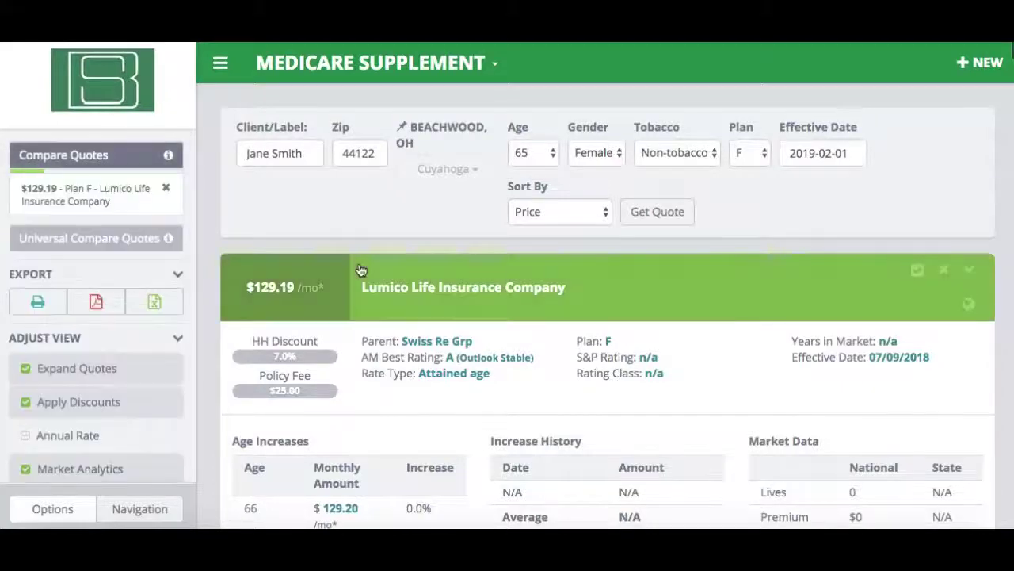
scroll(358, 269, down, 5)
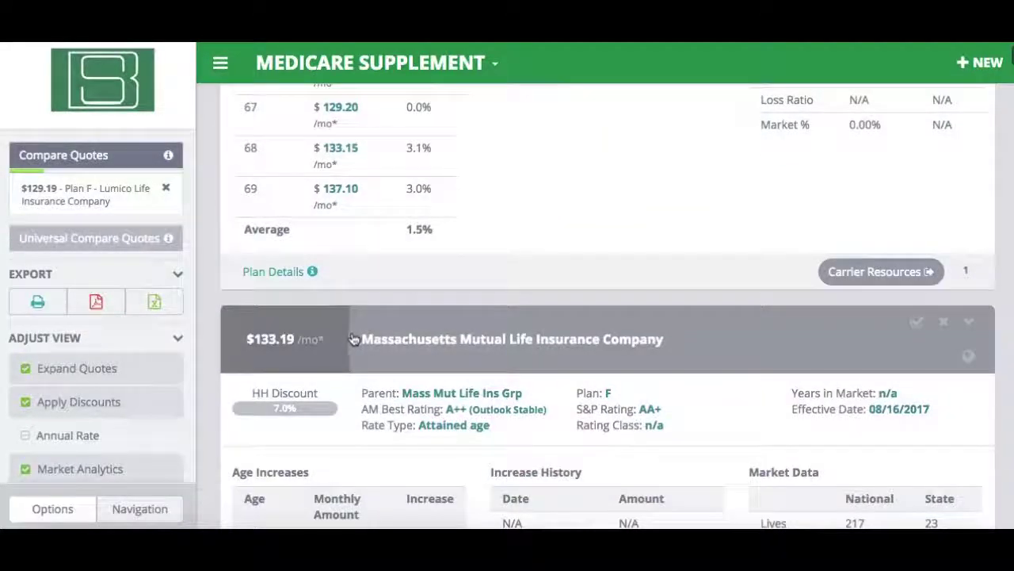
click(355, 339)
scroll(351, 336, down, 3)
scroll(352, 337, up, 3)
scroll(432, 317, up, 4)
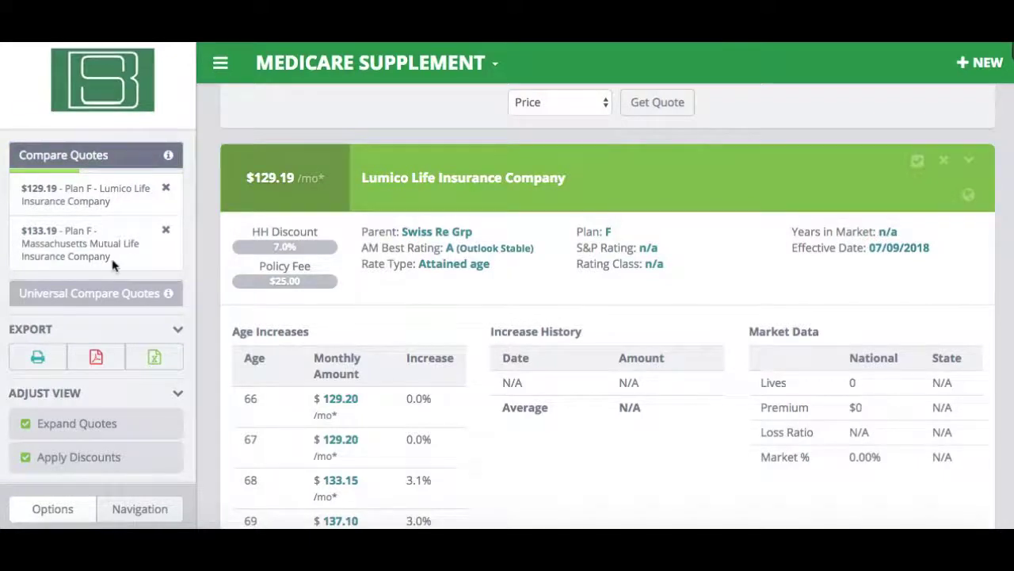
scroll(308, 139, up, 2)
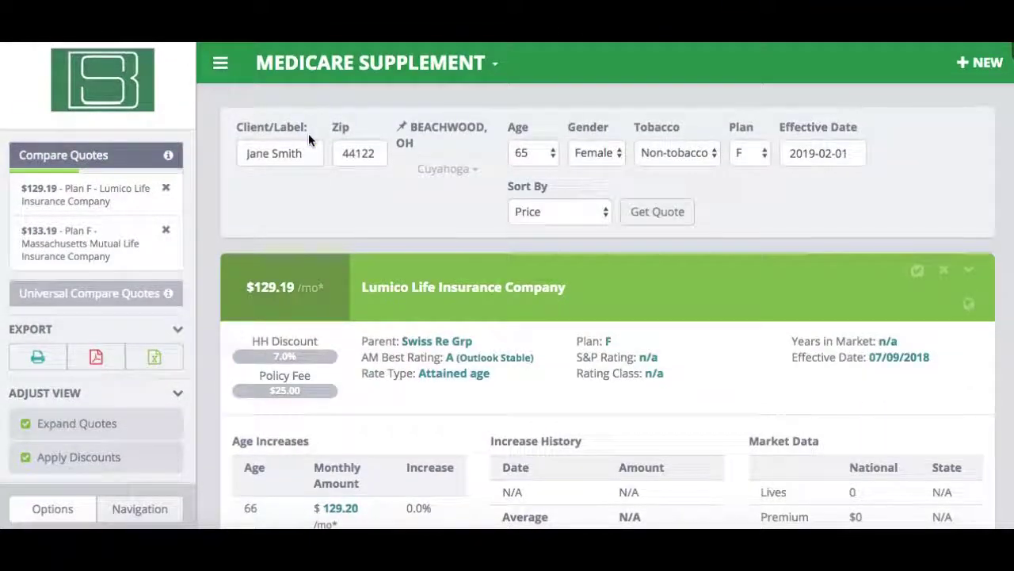
click(101, 157)
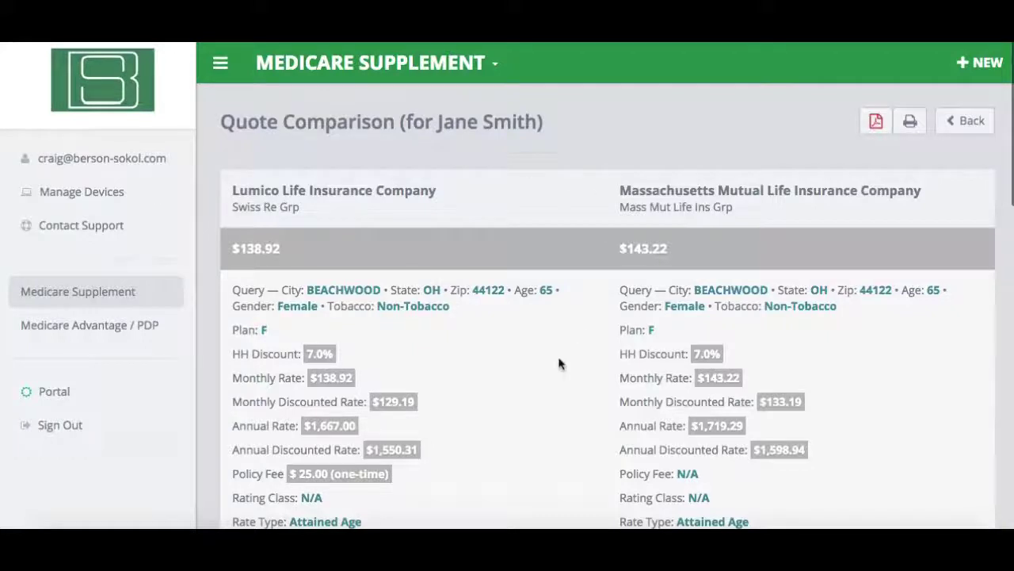
scroll(559, 361, down, 5)
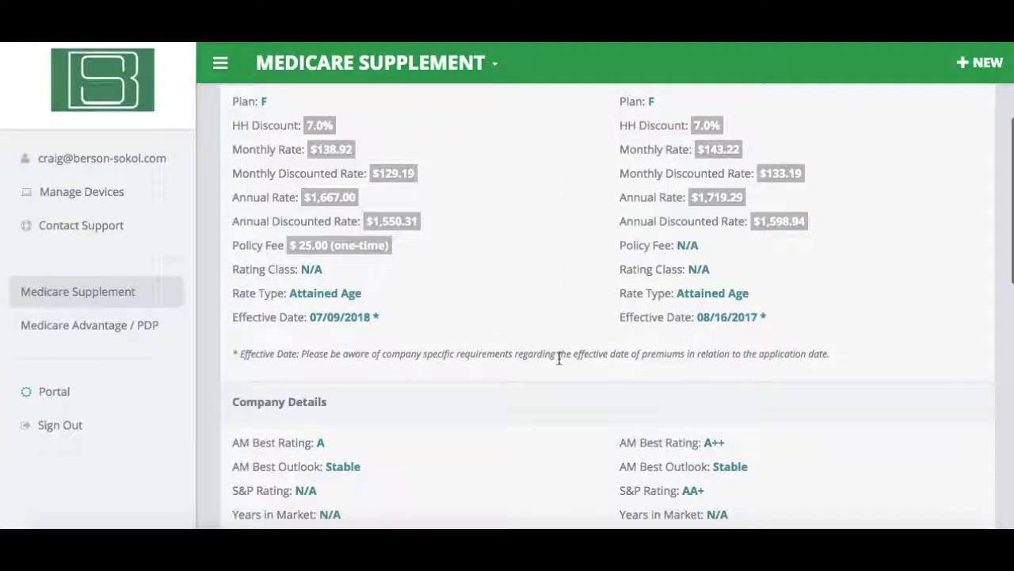
Review the side-by-side comparison of the two carriers, covering rates, company details, and national and statewide experience
scroll(559, 358, down, 5)
scroll(559, 363, down, 4)
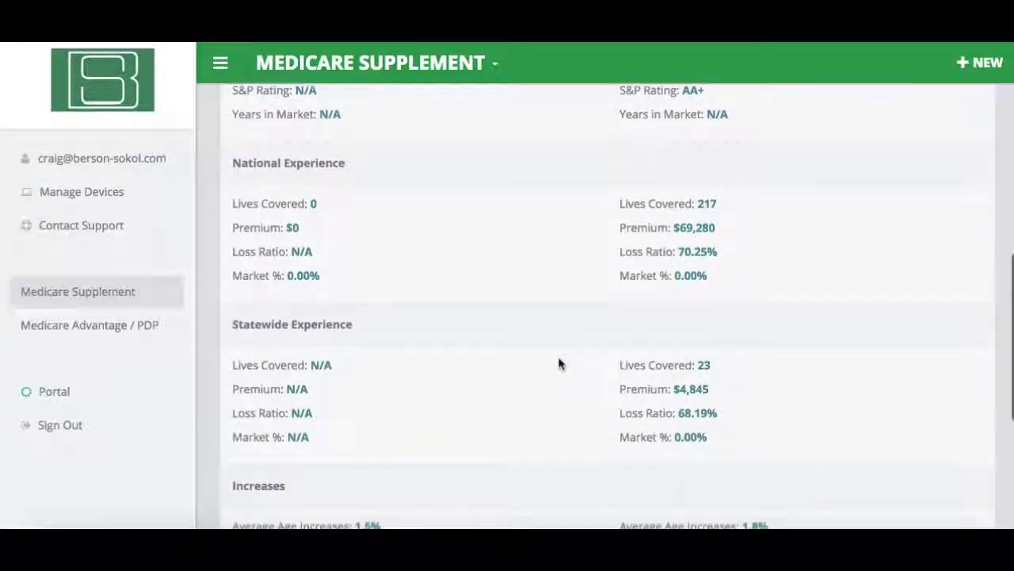
scroll(559, 363, up, 5)
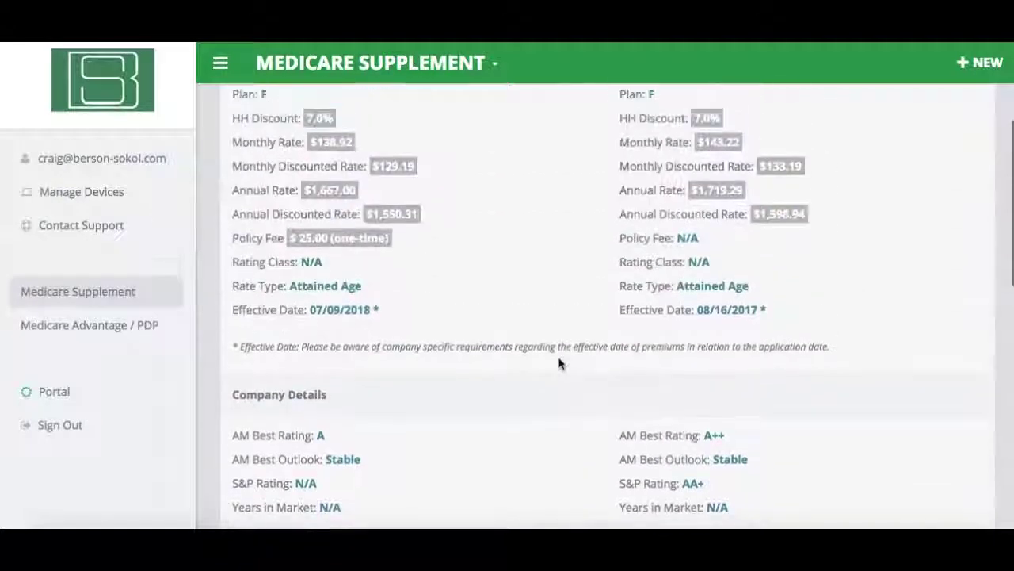
scroll(559, 363, up, 5)
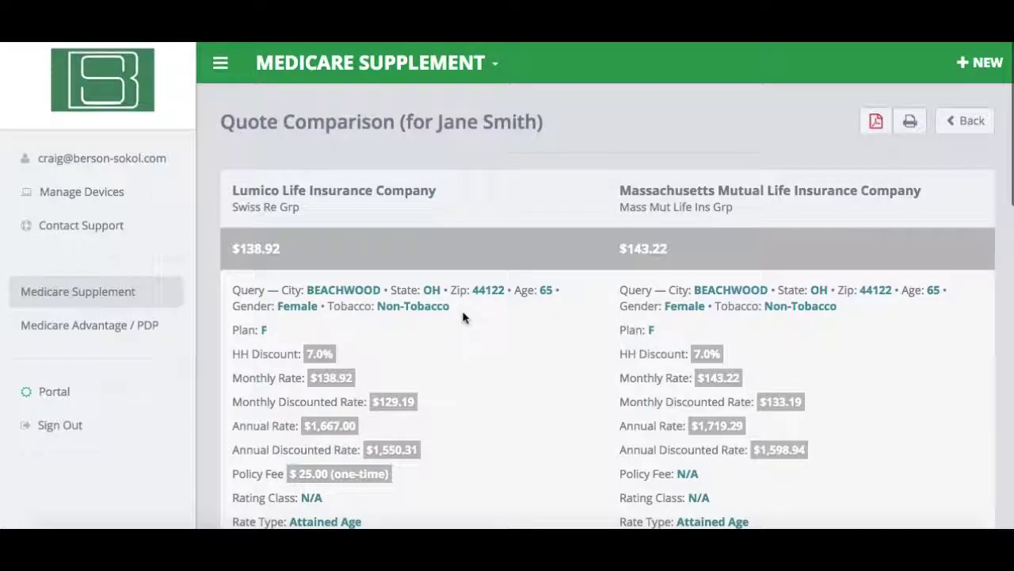
Return to the quote results and remove the Lumico Life and Massachusetts Mutual Life quotes from the comparison list
click(965, 120)
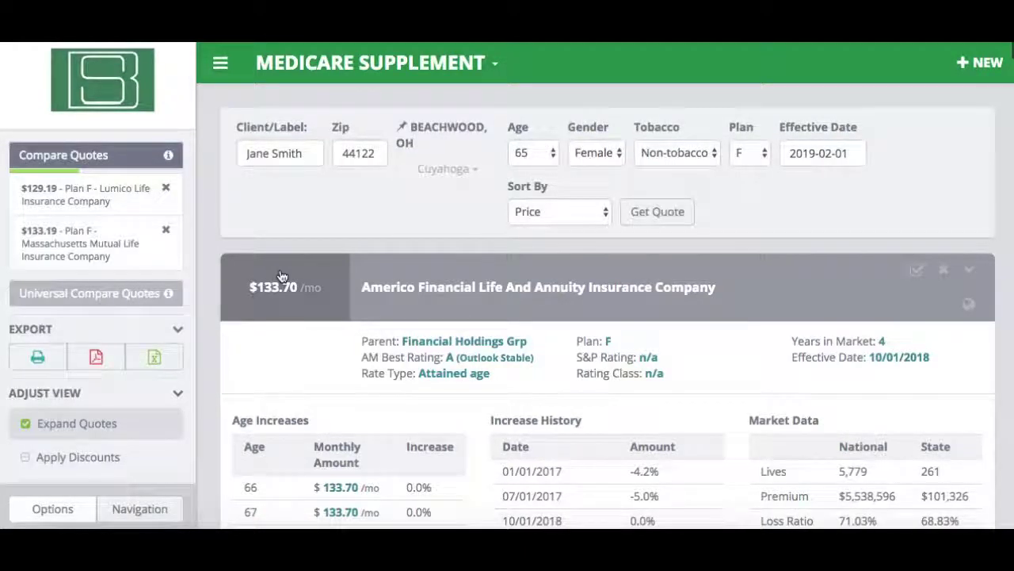
click(166, 188)
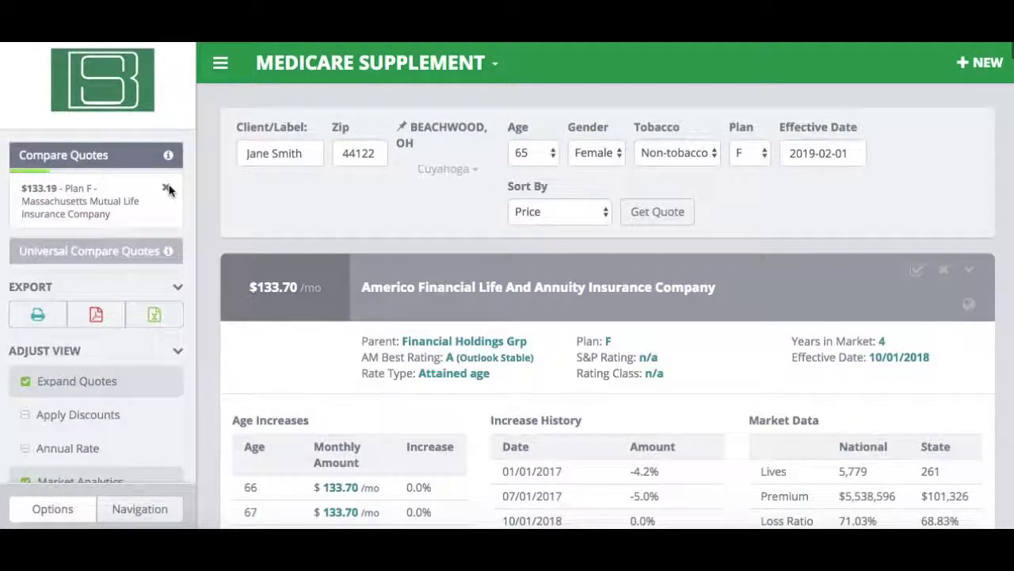
click(166, 187)
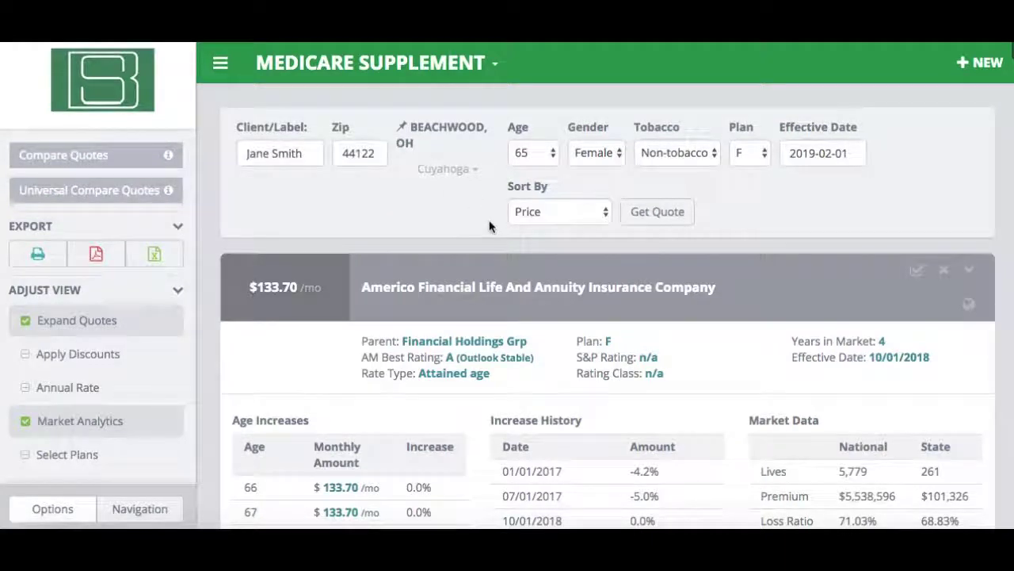
Add the circulatory conditions Heart Attack and Stroke to the application health questions
scroll(409, 347, down, 3)
scroll(409, 346, up, 2)
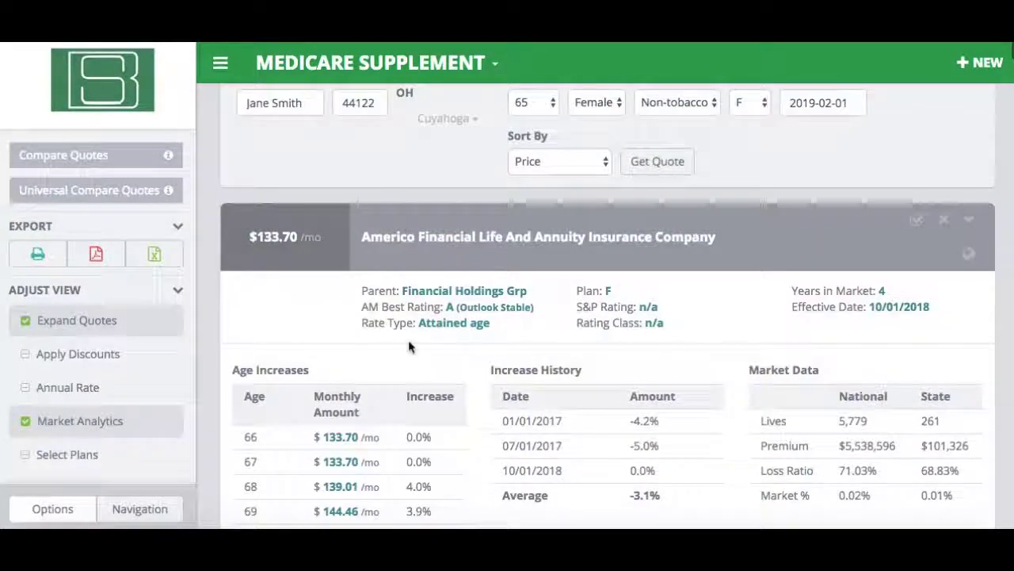
scroll(407, 344, up, 1)
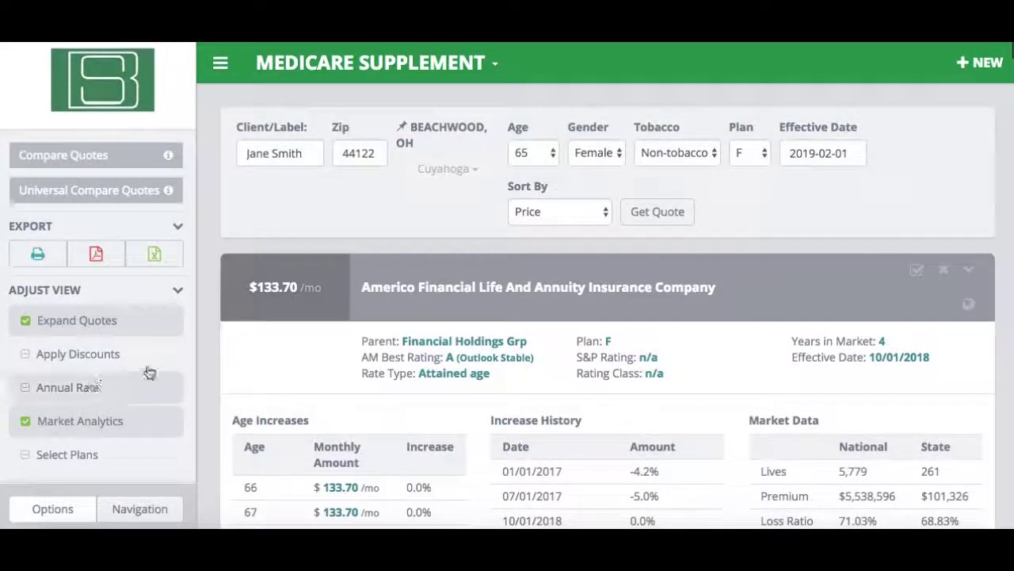
scroll(158, 366, down, 5)
scroll(159, 367, up, 1)
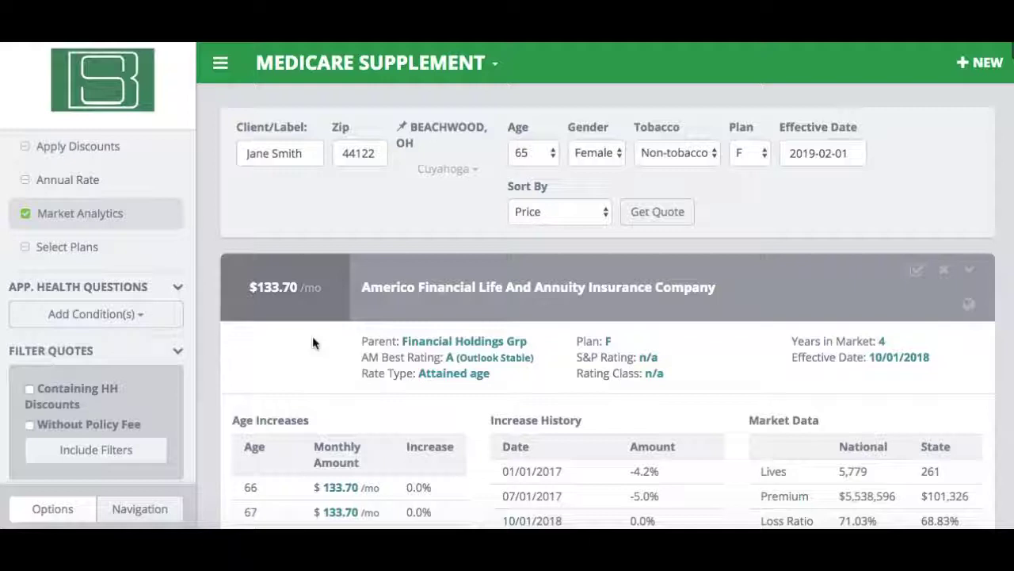
click(160, 321)
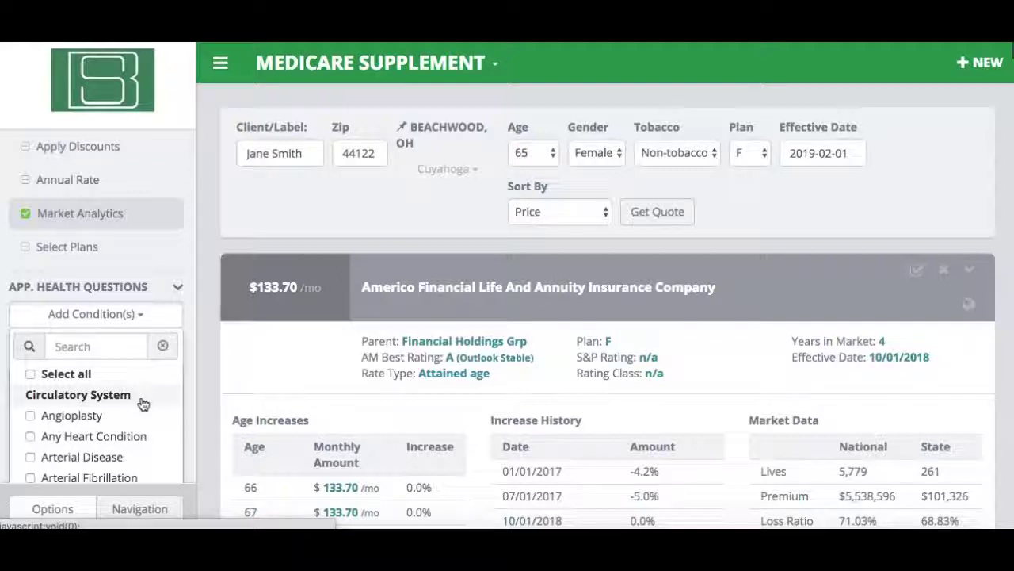
scroll(143, 404, down, 5)
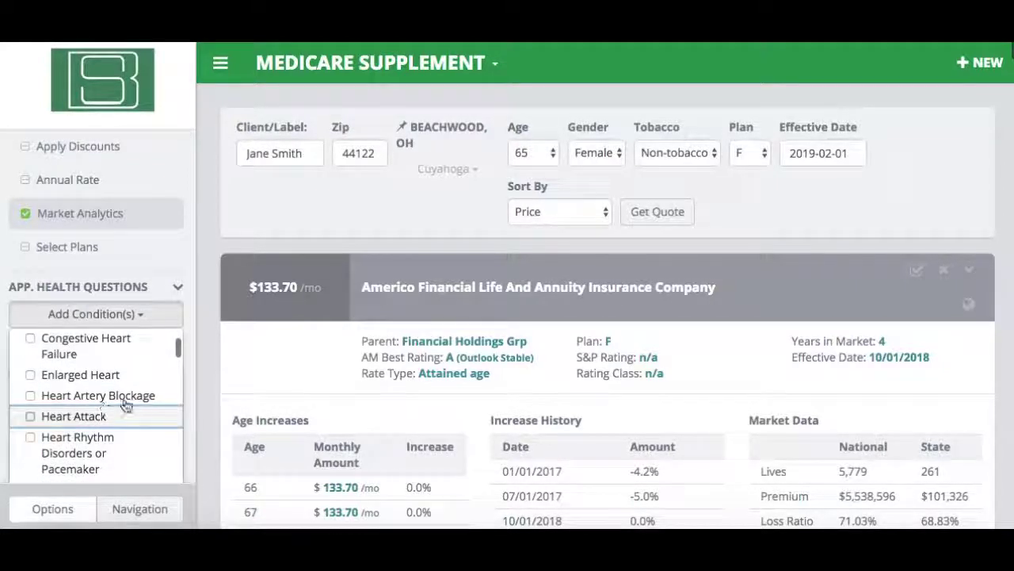
click(77, 417)
scroll(103, 412, down, 3)
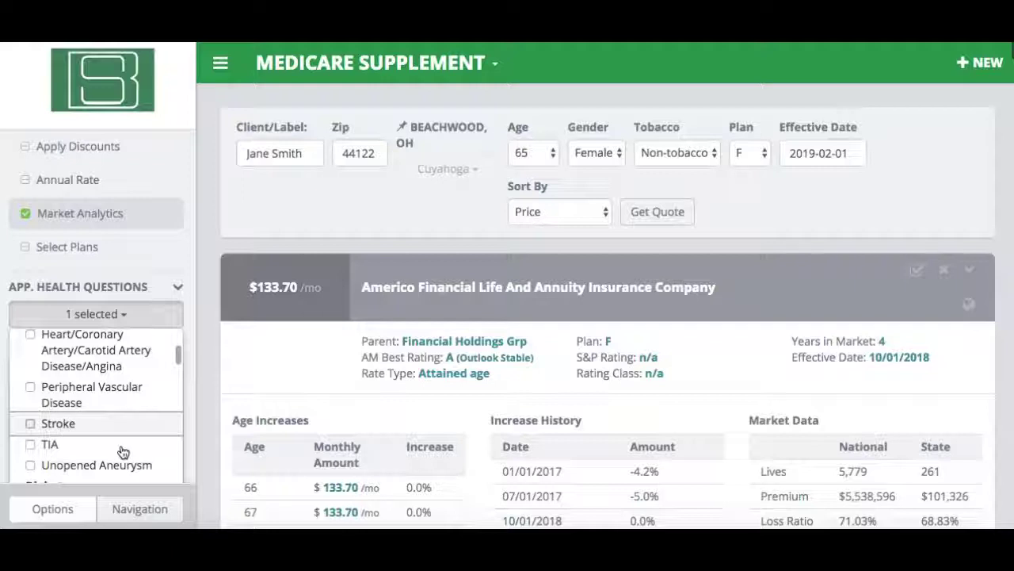
click(121, 427)
Add Any Liver Problem from the digestive system conditions to the application health questions
scroll(123, 452, down, 4)
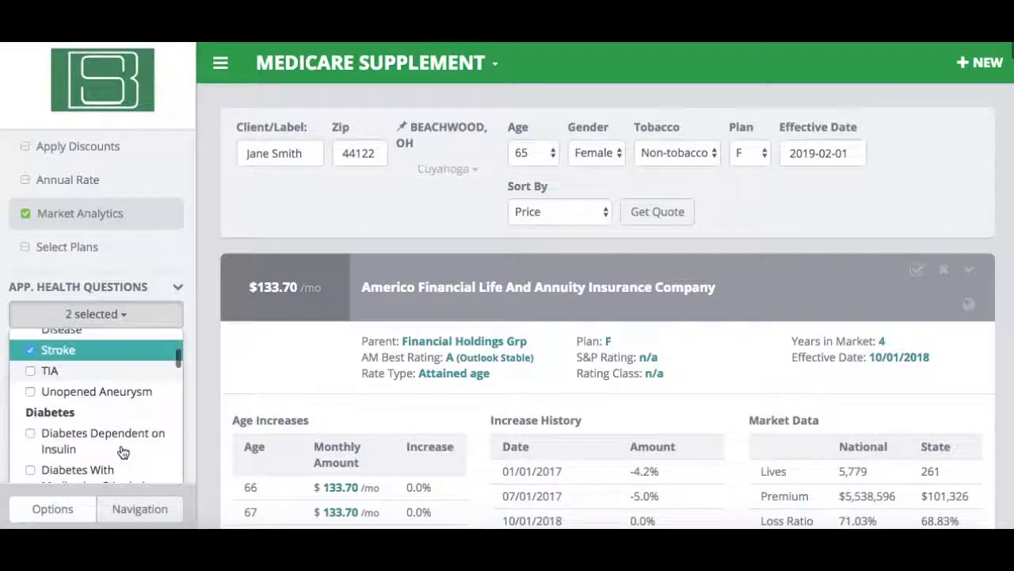
scroll(123, 452, down, 5)
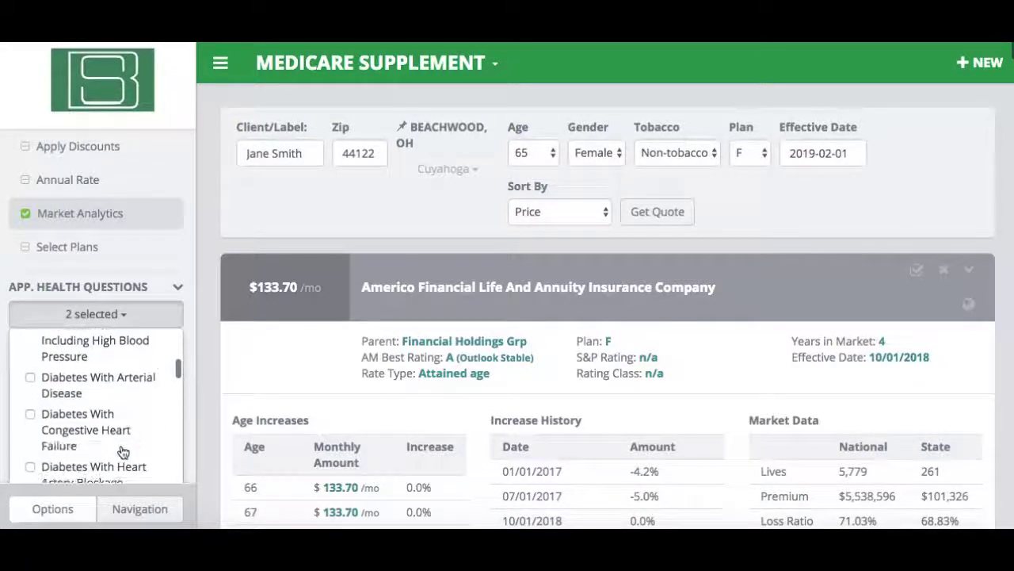
scroll(123, 452, down, 5)
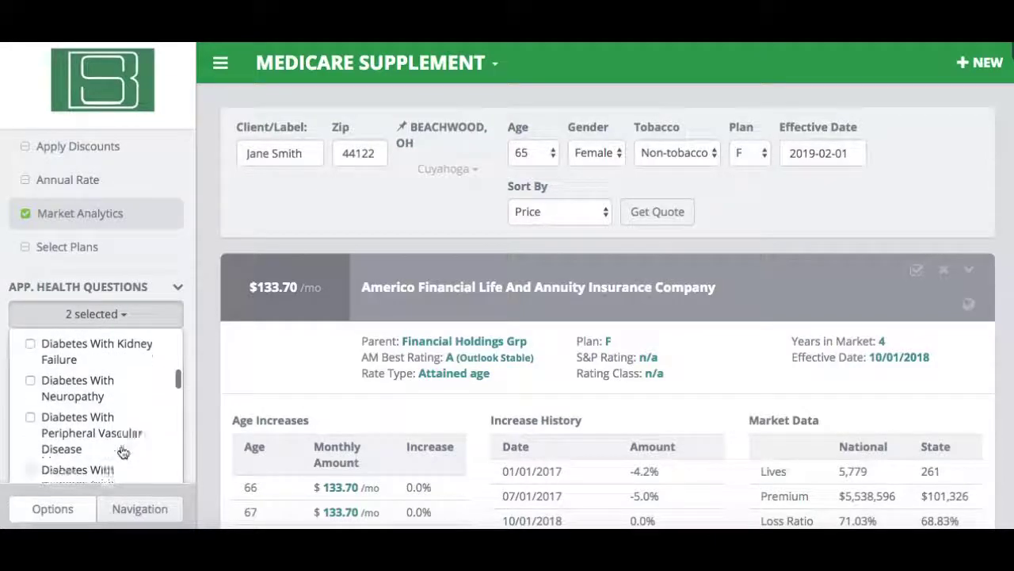
scroll(119, 425, down, 2)
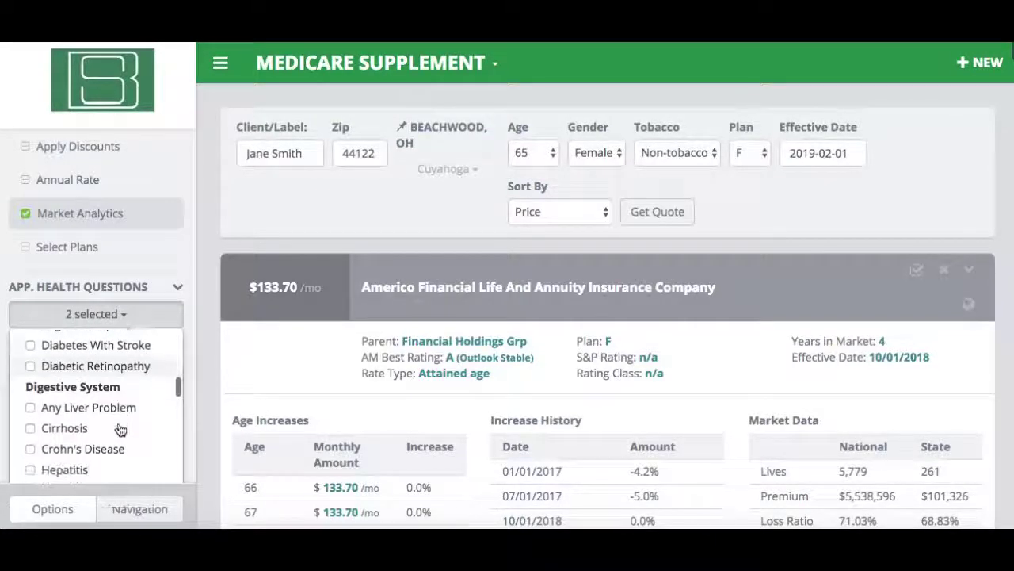
click(44, 387)
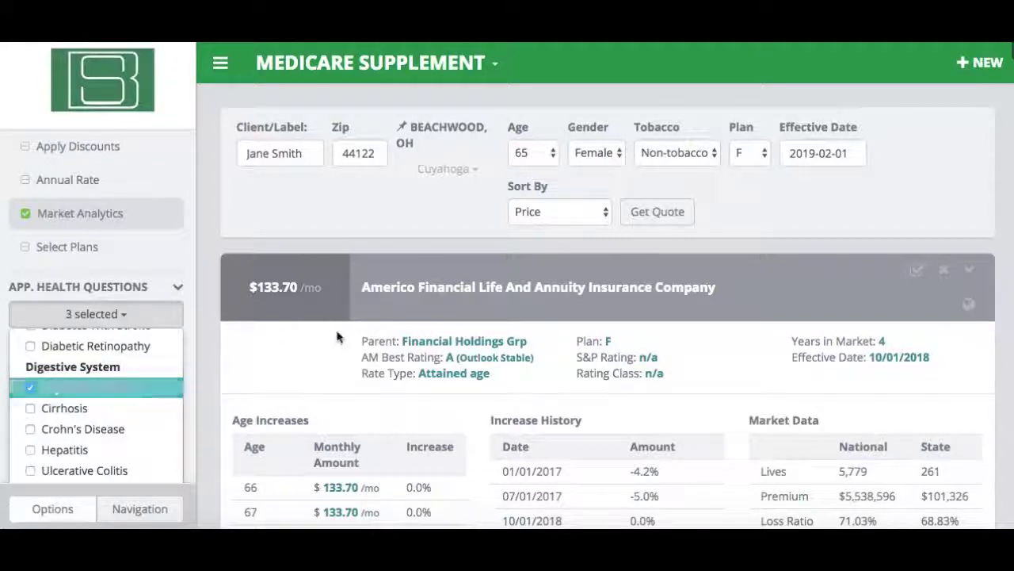
Examine the lookback periods for the selected health conditions in the Americo Financial Life And Annuity quote
scroll(800, 274, down, 3)
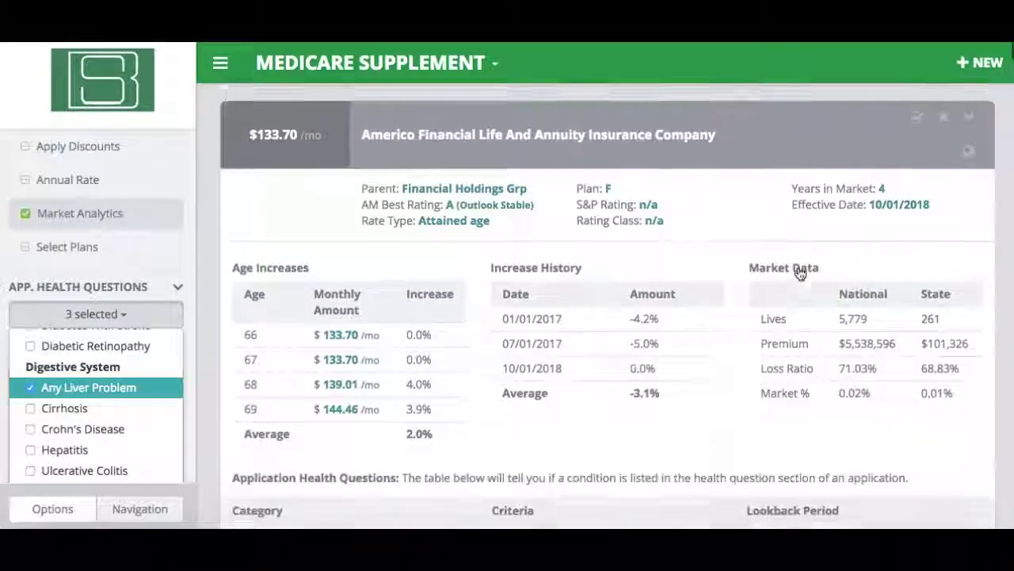
scroll(798, 265, up, 1)
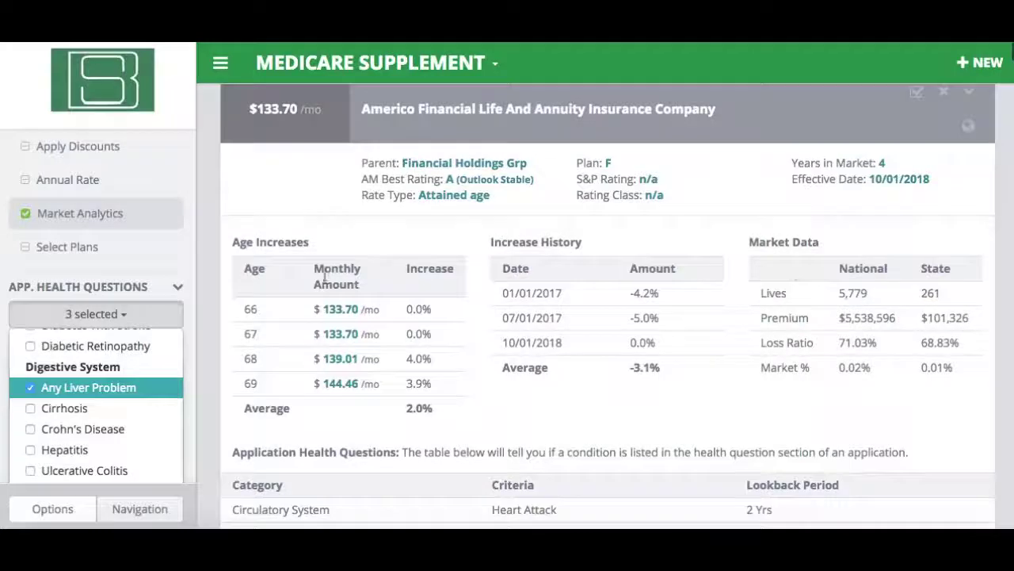
scroll(176, 199, up, 2)
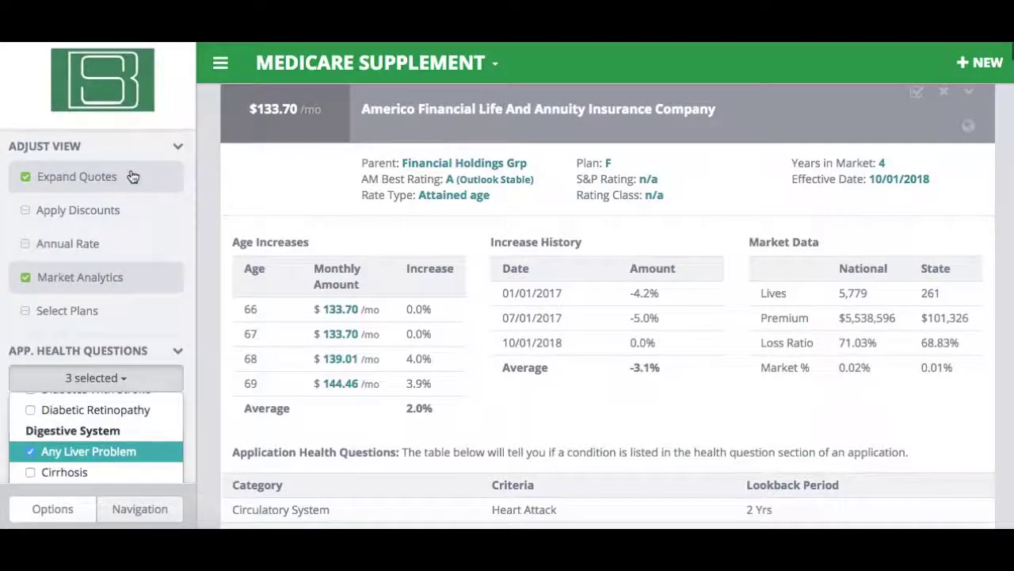
scroll(485, 368, down, 2)
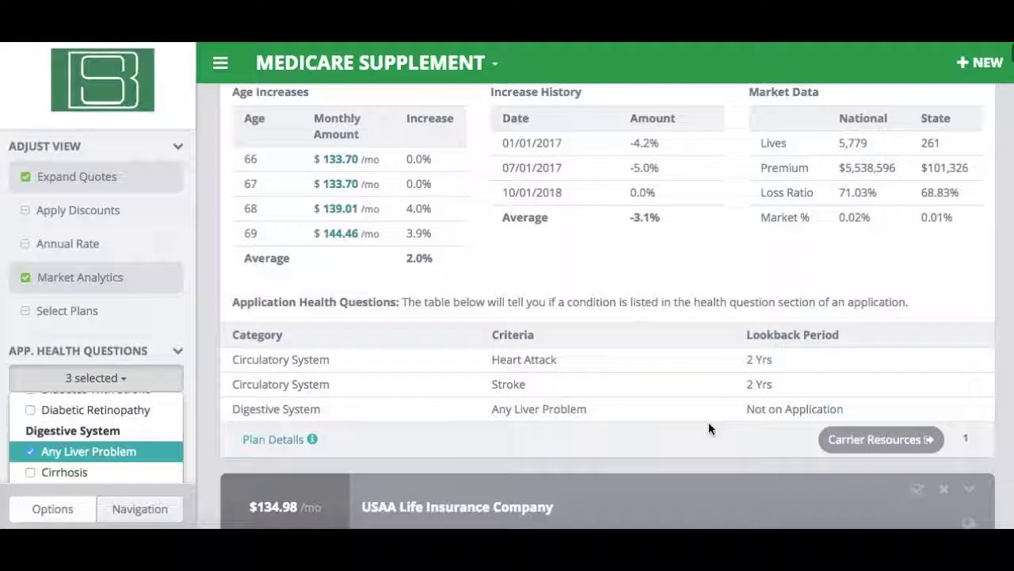
scroll(709, 429, up, 1)
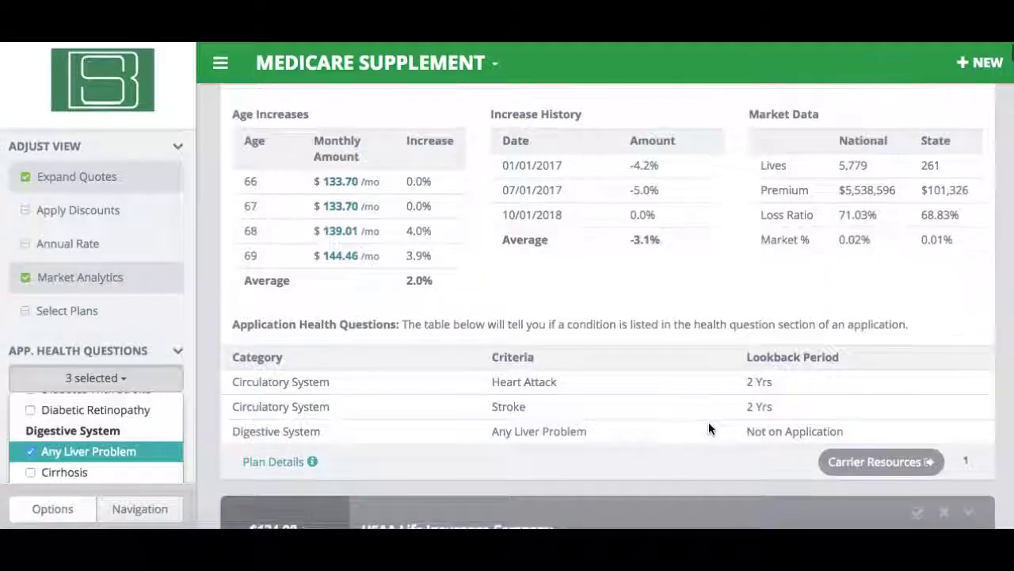
scroll(709, 428, down, 1)
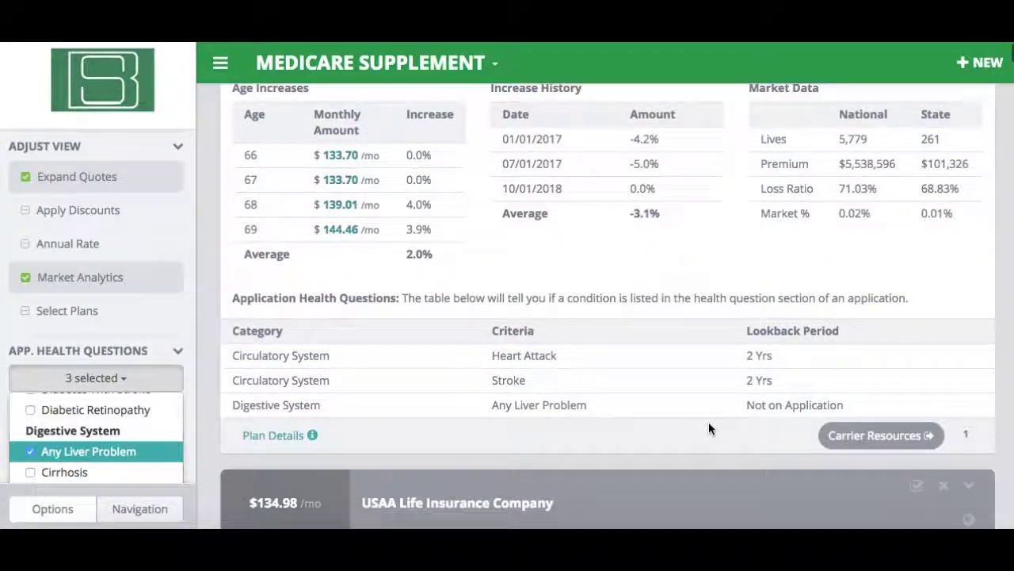
scroll(664, 358, up, 2)
scroll(665, 359, down, 1)
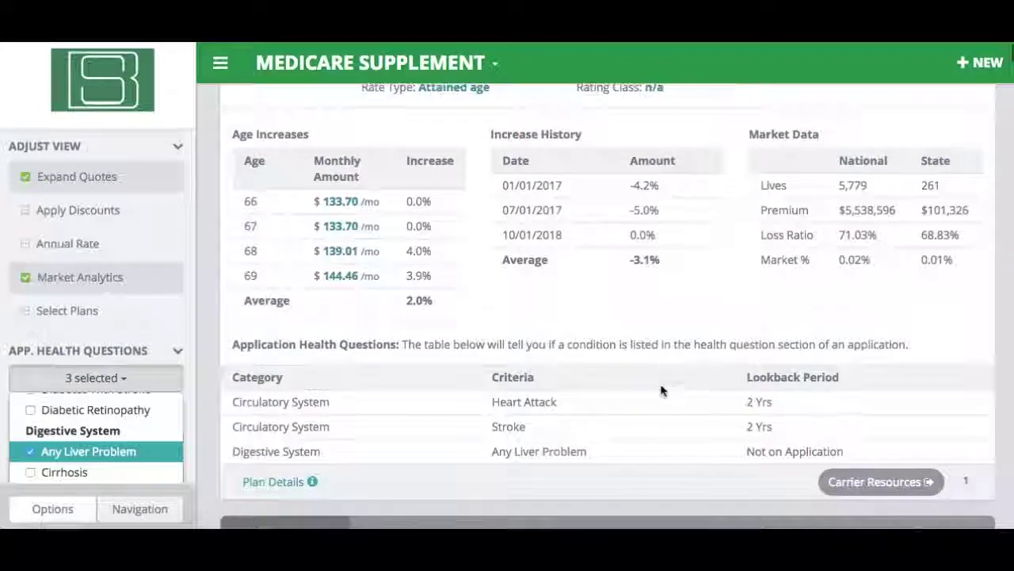
scroll(641, 317, up, 4)
scroll(639, 312, down, 3)
scroll(638, 313, down, 4)
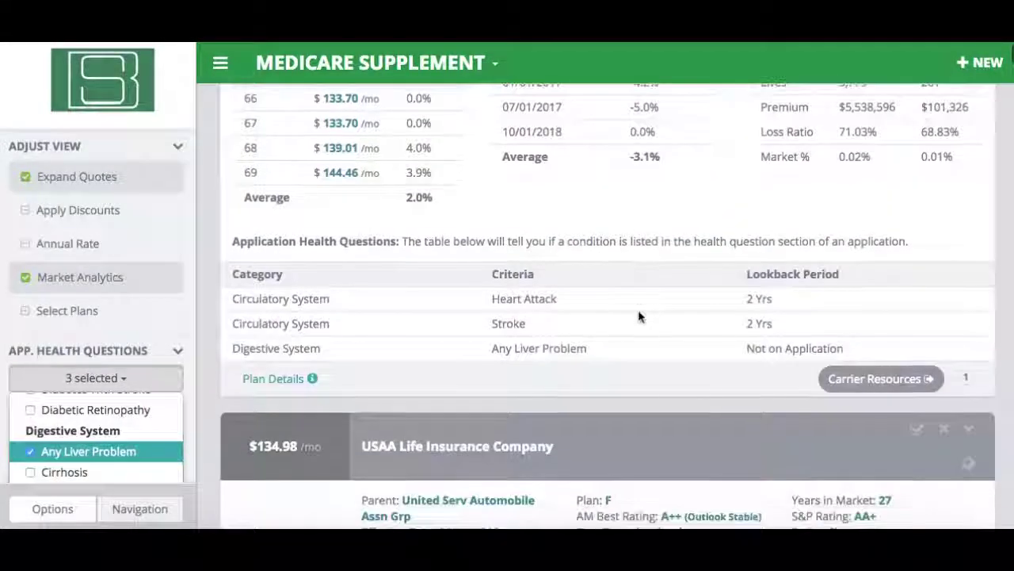
Check the lookback periods for the same conditions in the USAA Life quote and return to the start of the results
scroll(704, 362, down, 7)
scroll(704, 363, down, 6)
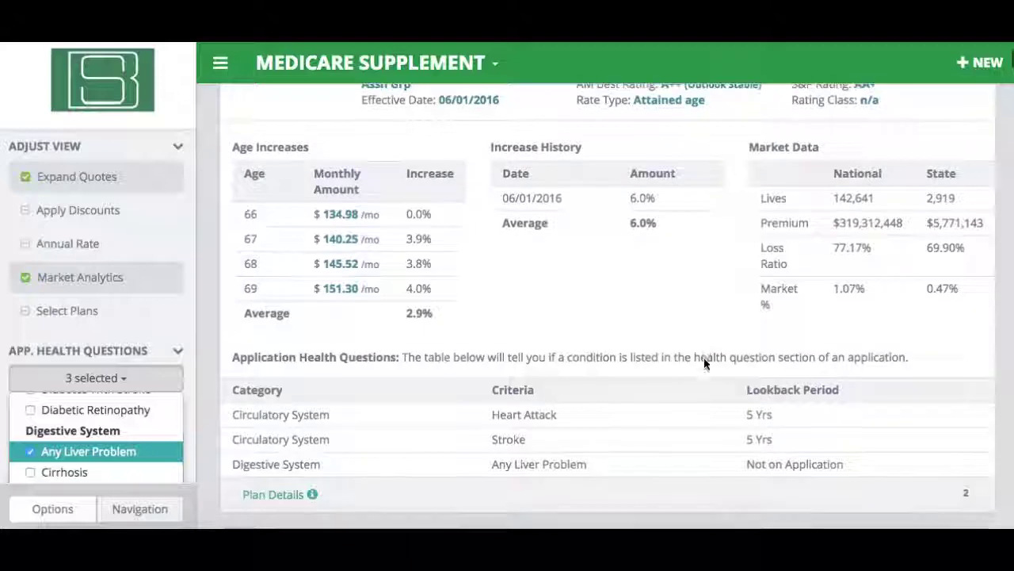
scroll(703, 363, up, 4)
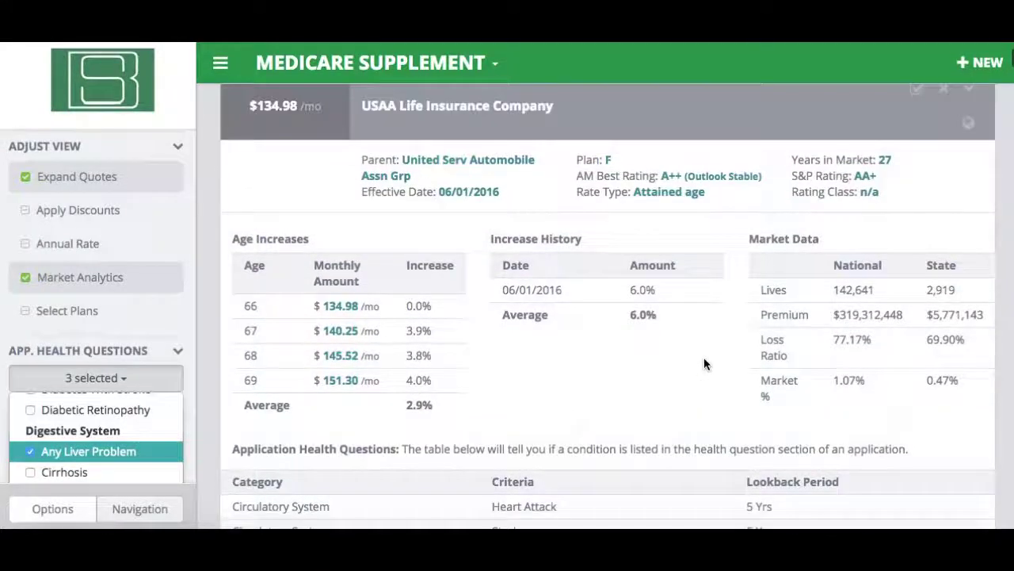
scroll(704, 360, down, 3)
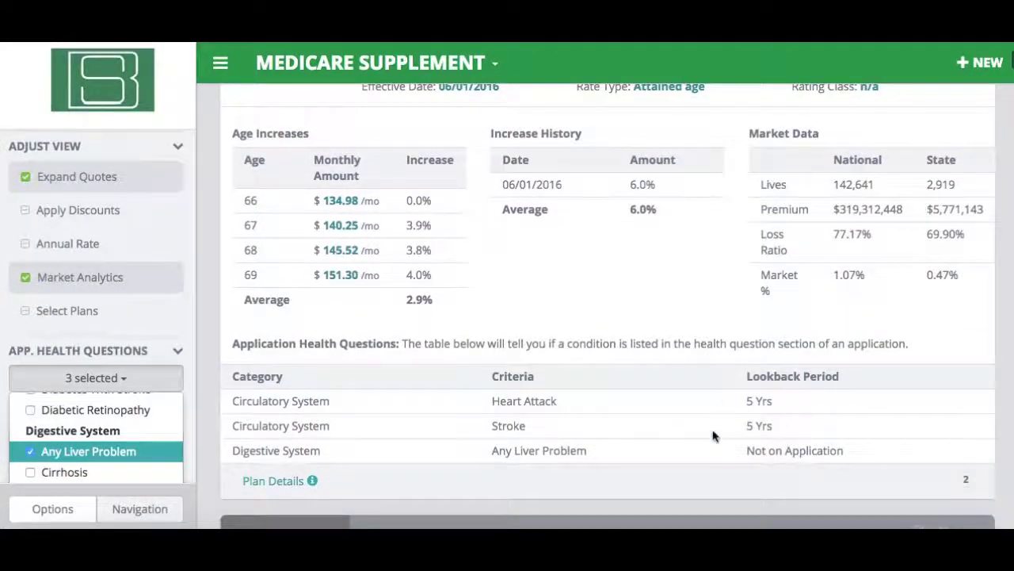
scroll(611, 335, up, 15)
scroll(612, 337, up, 5)
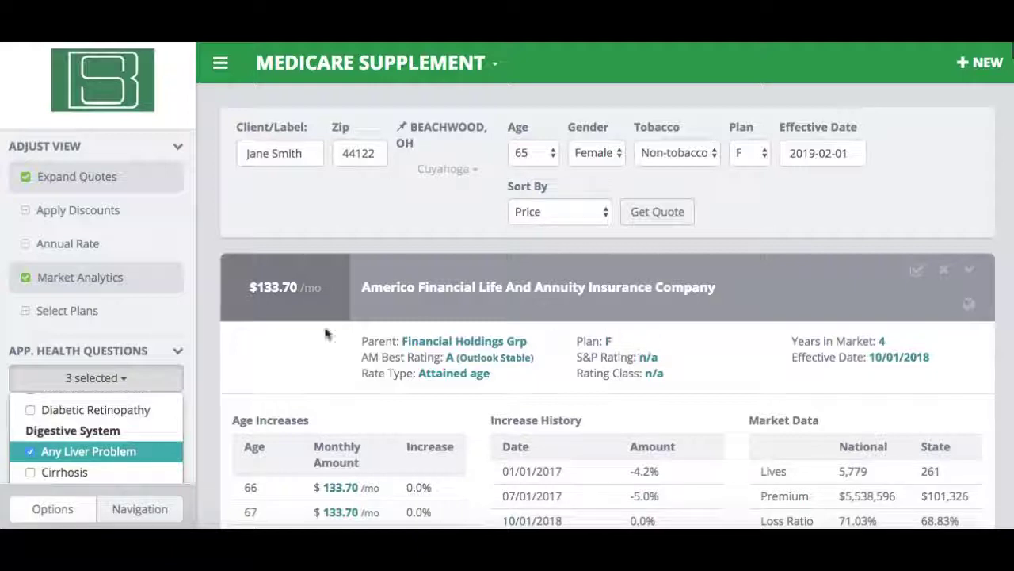
scroll(184, 315, down, 3)
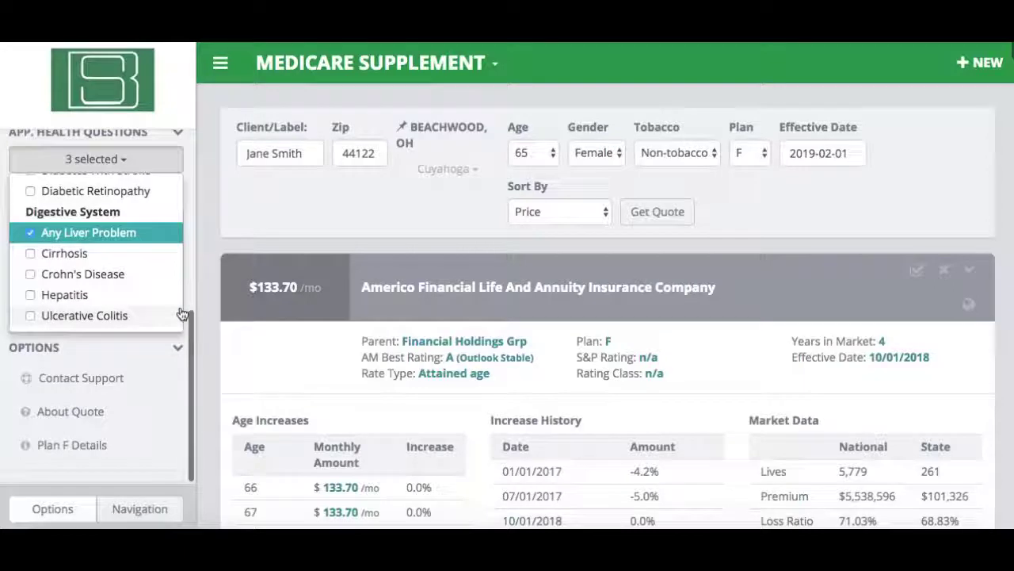
scroll(182, 314, down, 3)
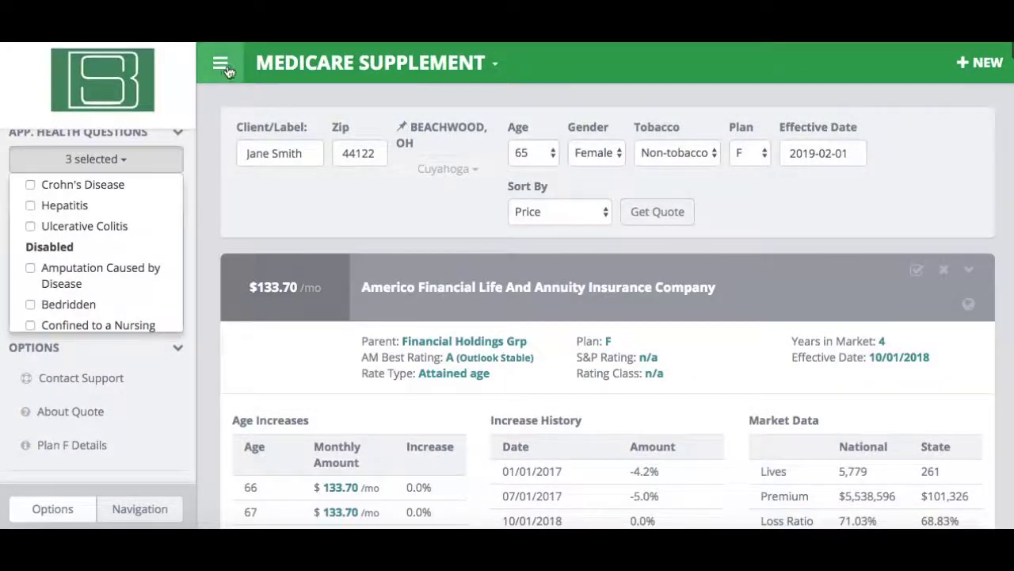
Go to the dashboard and start a new Medicare Advantage / PDP quote
click(284, 73)
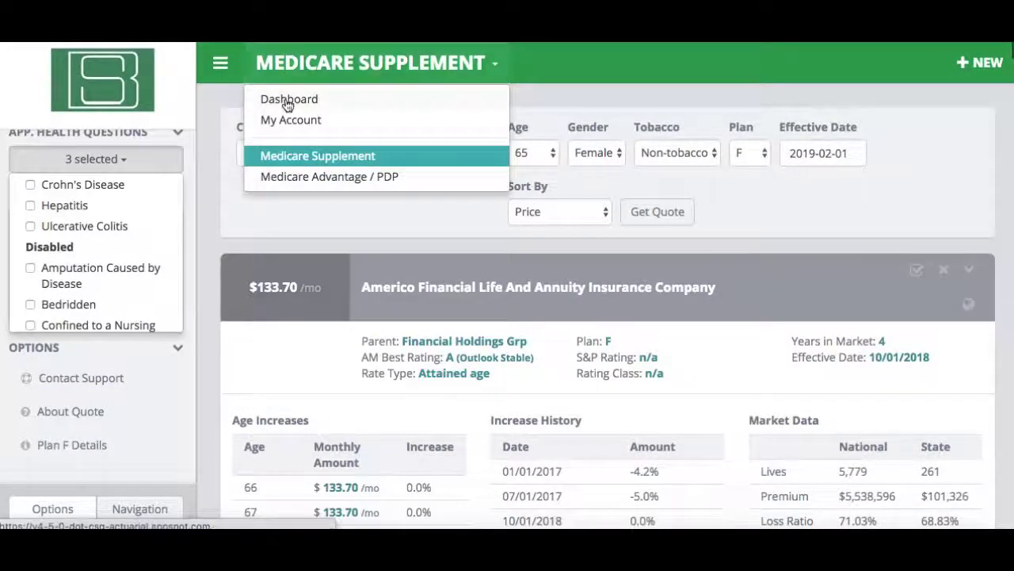
click(287, 103)
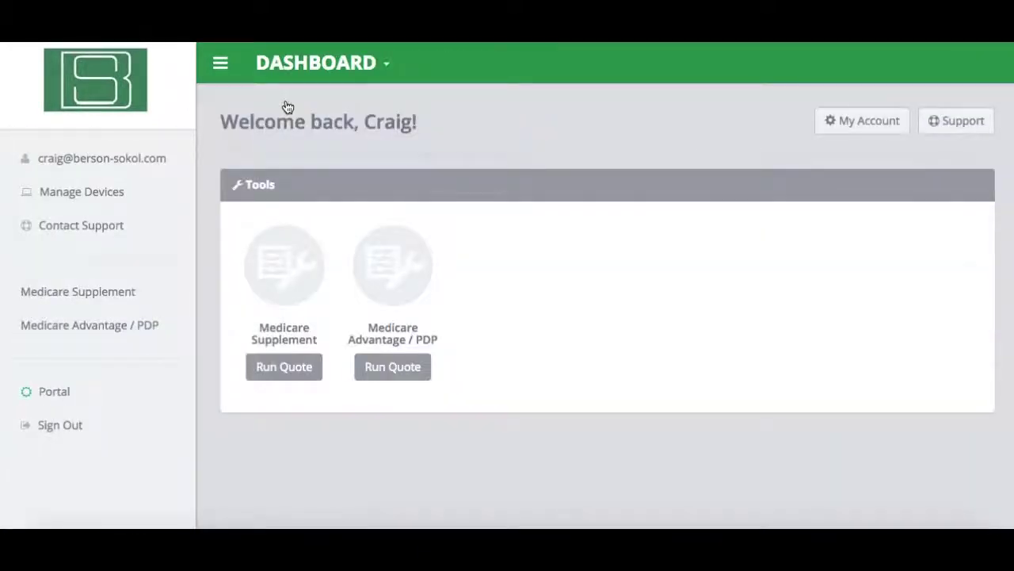
click(412, 374)
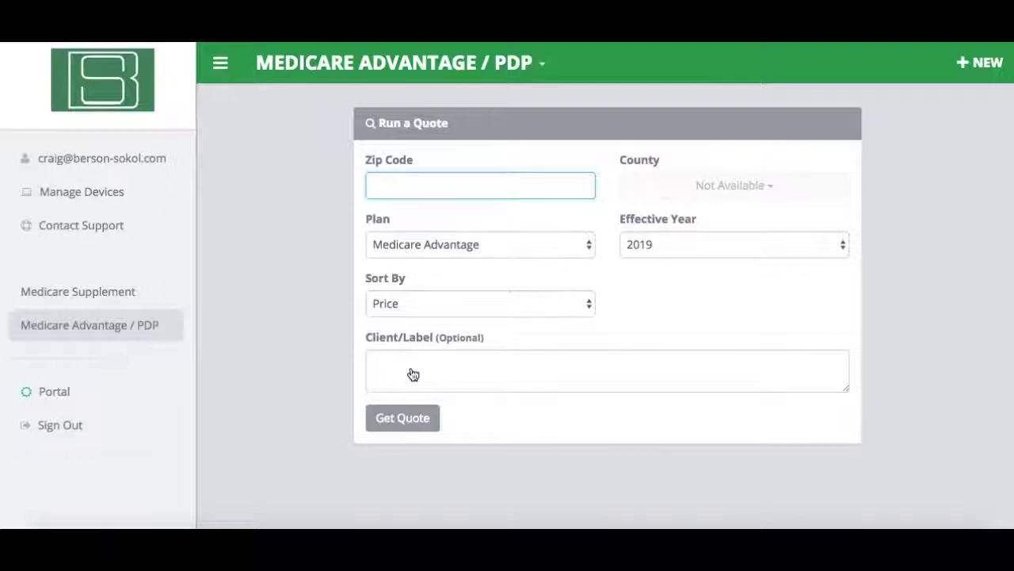
Fill in the quote form with zip code 44122, keeping the Medicare Advantage plan, effective year 2019 and sorting by Price
text(441)
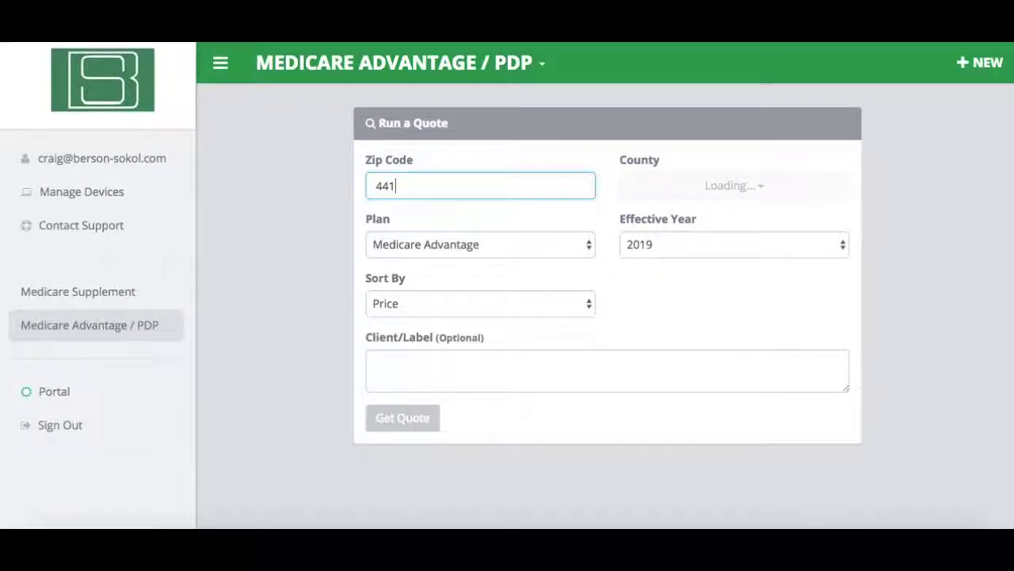
text(22)
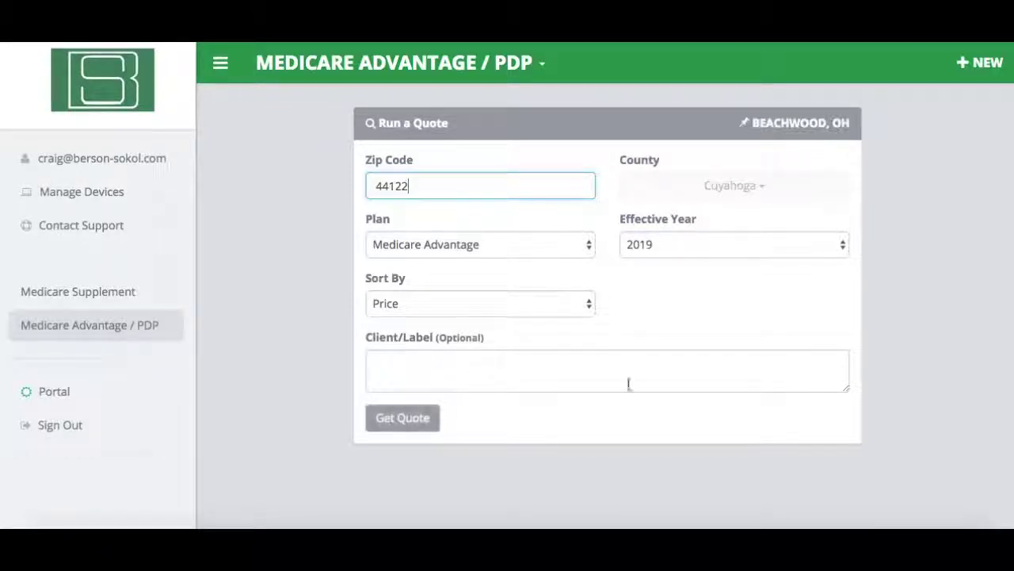
click(559, 252)
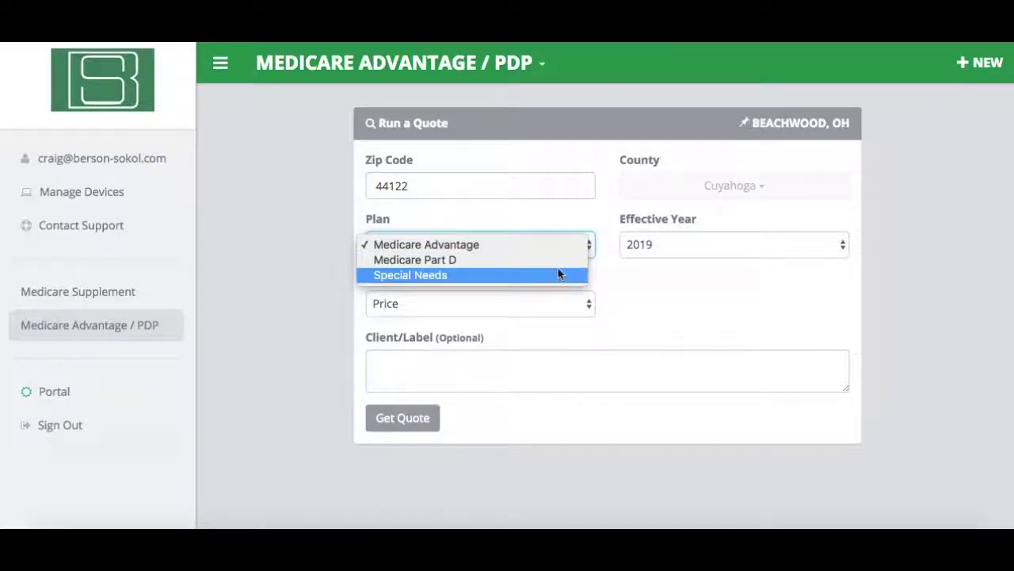
click(674, 285)
click(663, 251)
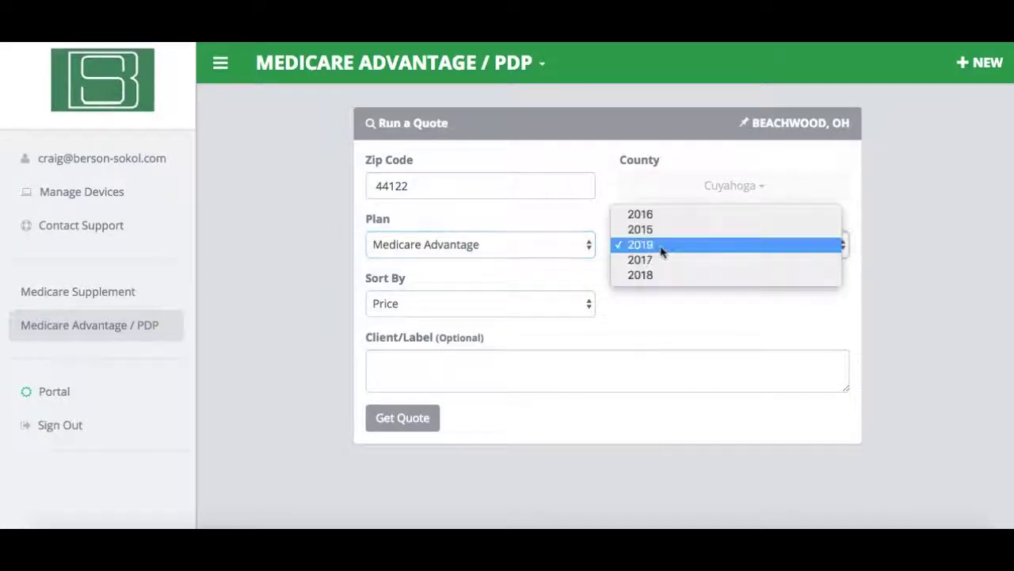
click(674, 329)
click(527, 304)
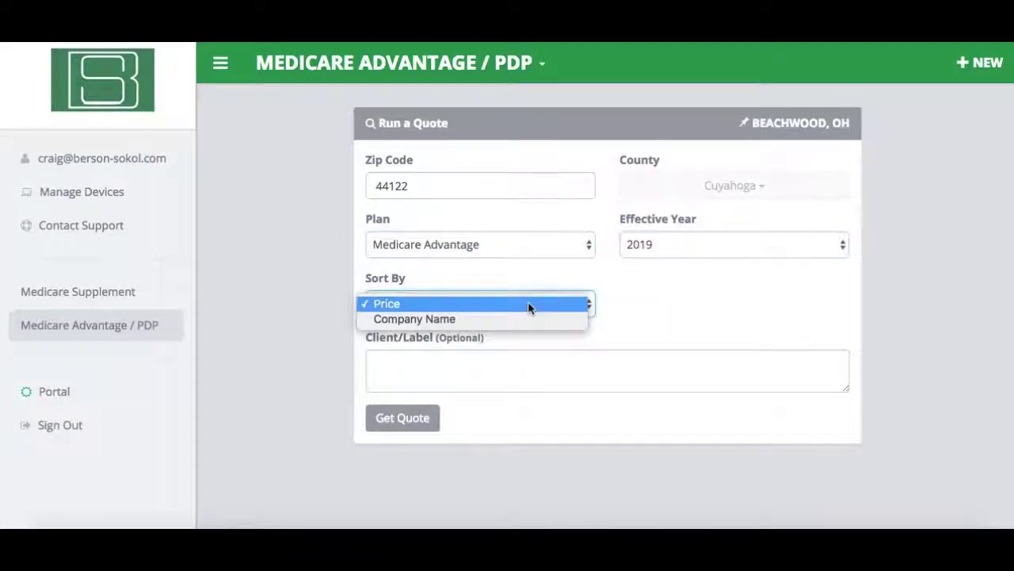
click(636, 286)
Enter the client's full name as the label, run the quote and look over the first results
click(471, 356)
text(Jan)
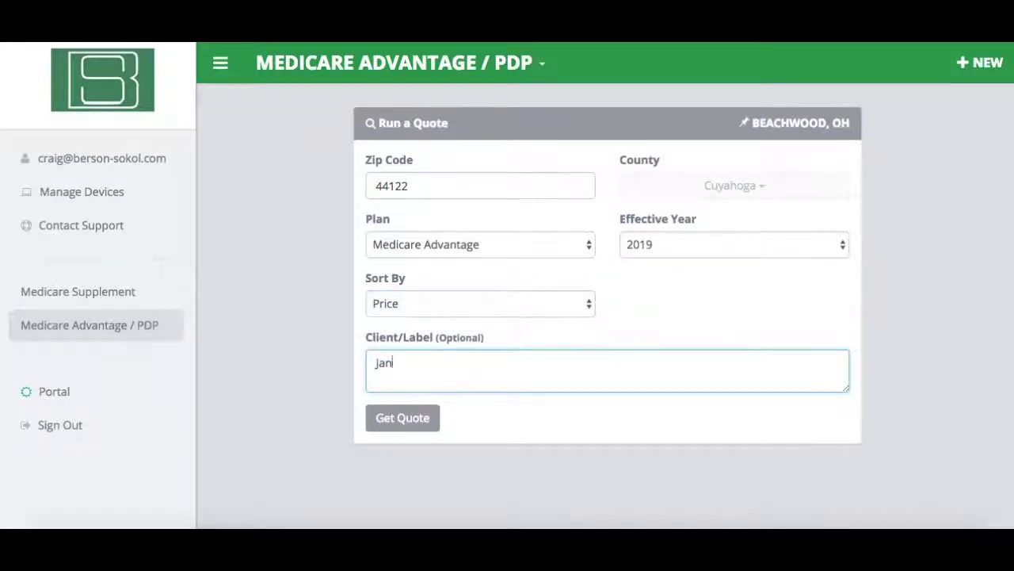
text(e Smith)
click(404, 422)
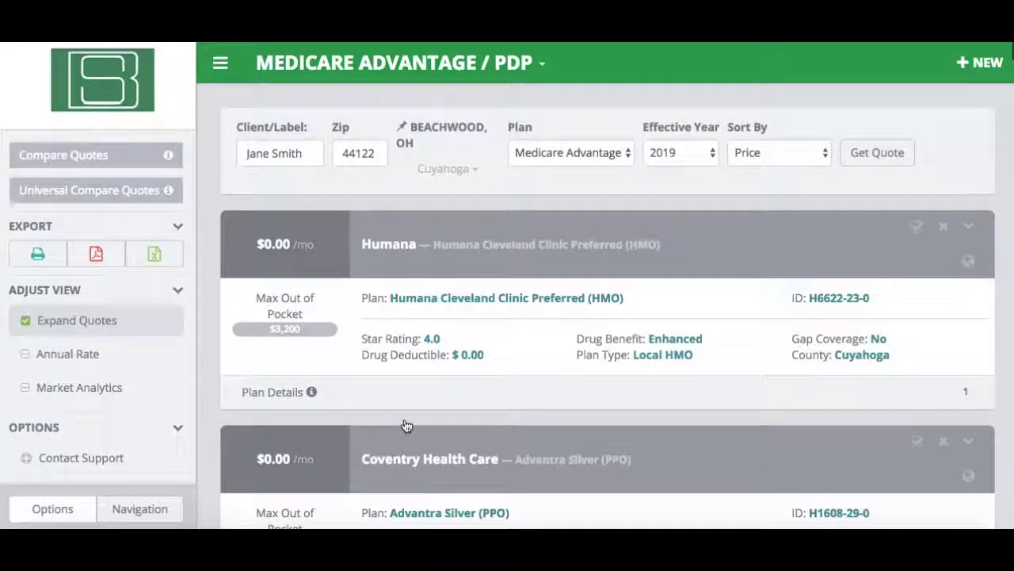
scroll(336, 345, down, 2)
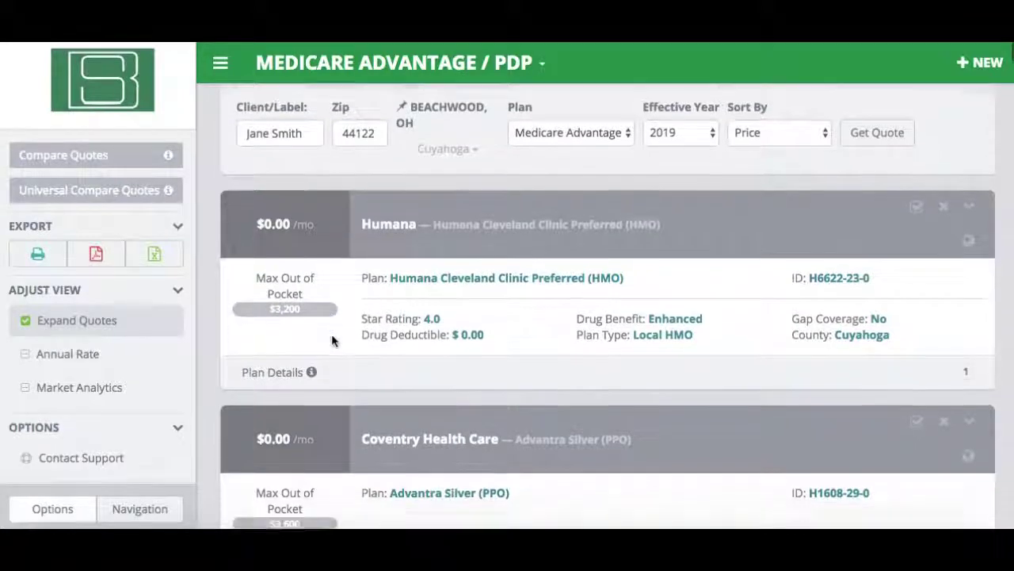
scroll(332, 340, up, 2)
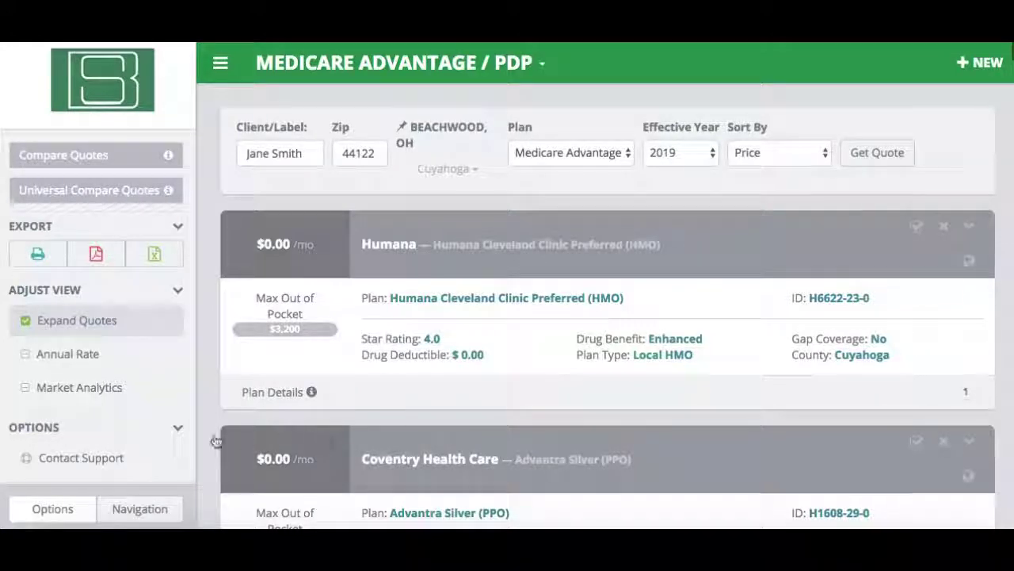
Try the Annual Rate view, switch it back off, and show Market Analytics for the quotes at a smaller page zoom
click(62, 355)
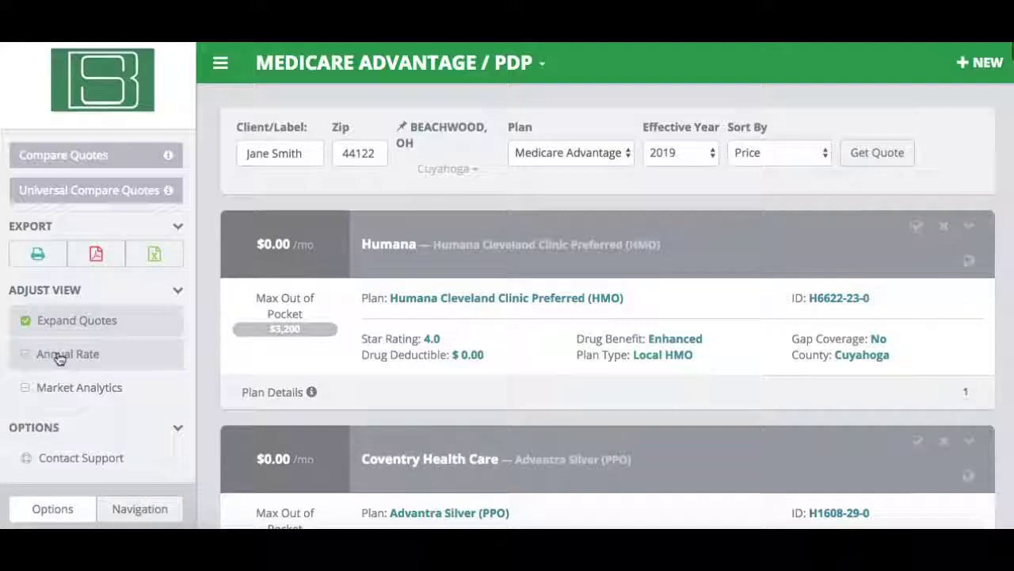
click(60, 356)
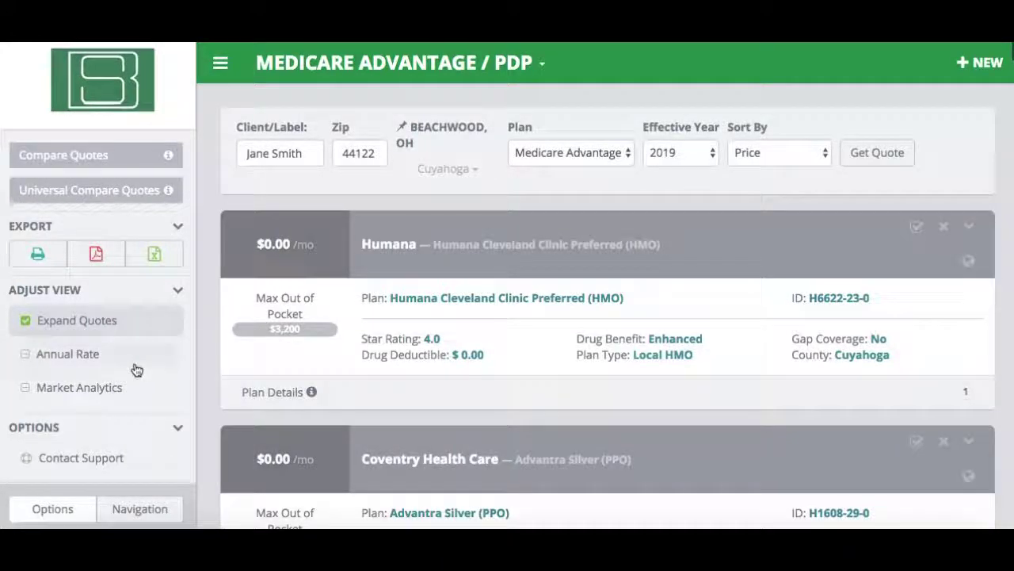
click(79, 388)
key(ctrl+minus)
key(ctrl+minus)
key(ctrl+minus)
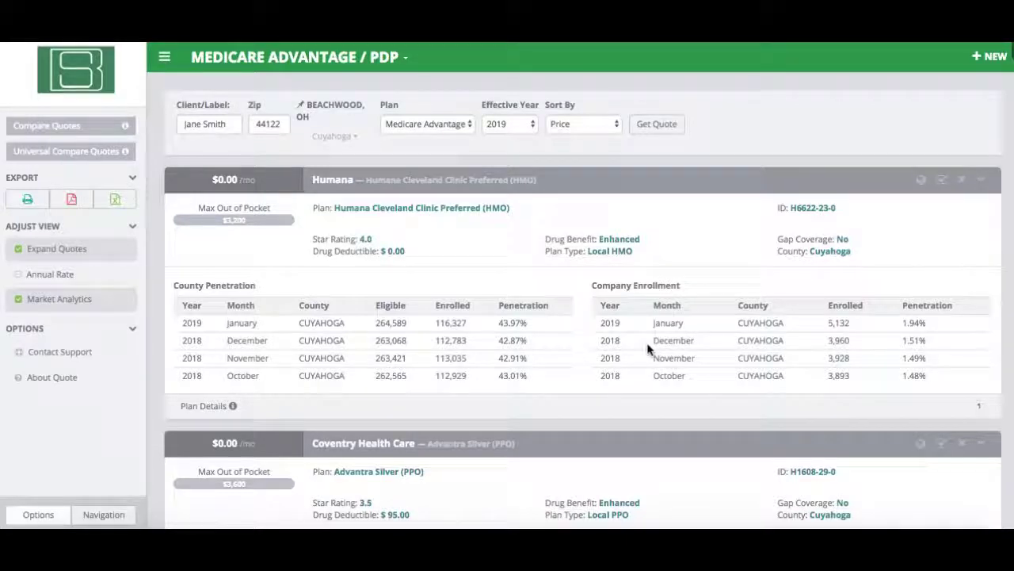
Examine the county penetration and company enrollment tables, and check the quote list in collapsed and expanded view
scroll(332, 404, down, 3)
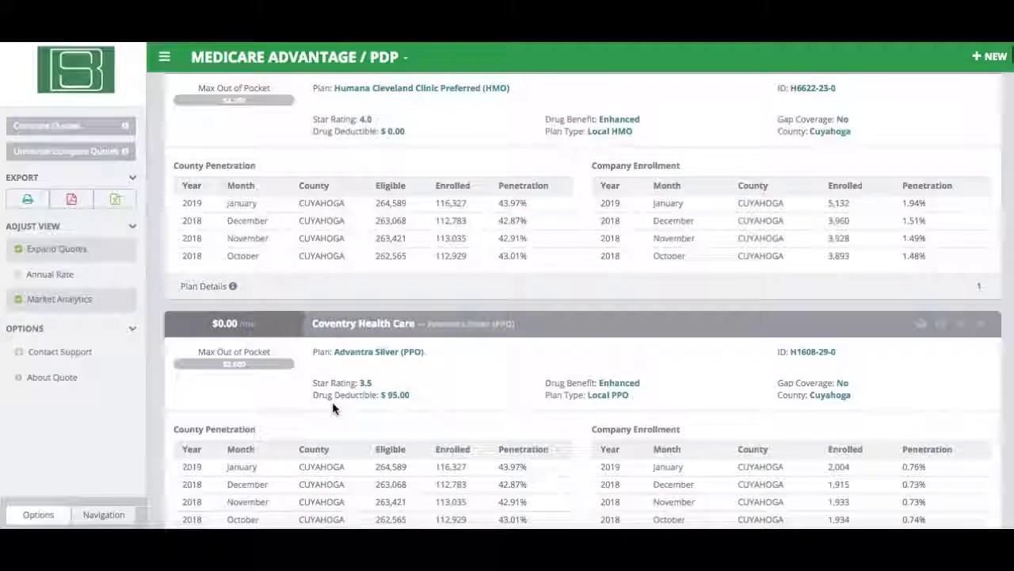
scroll(317, 357, up, 3)
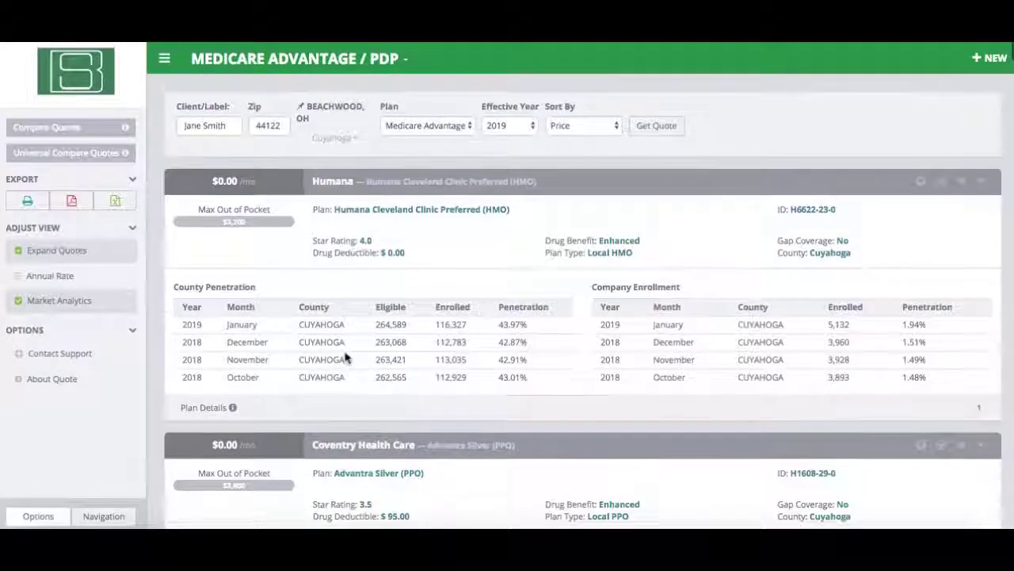
click(54, 252)
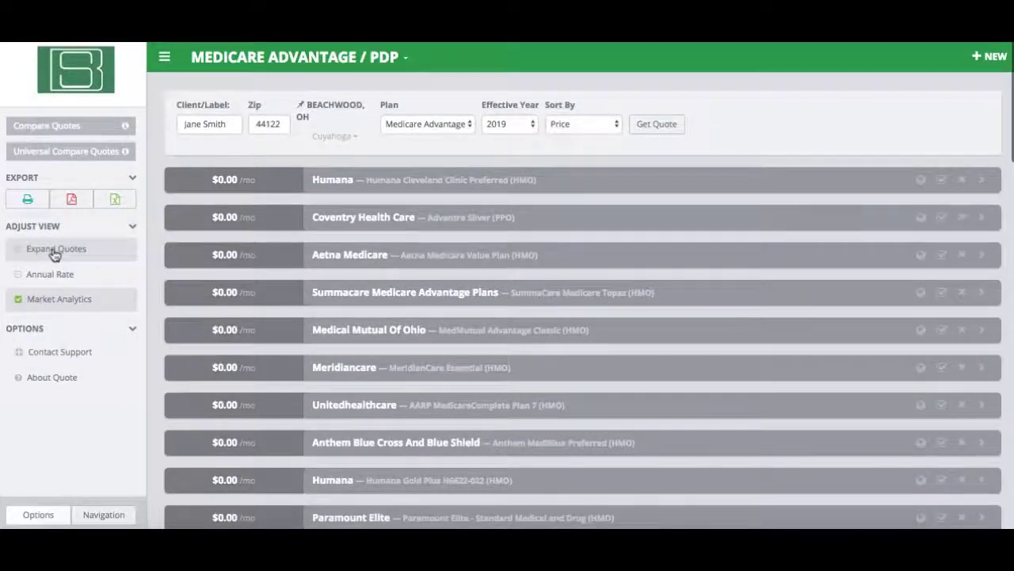
click(55, 252)
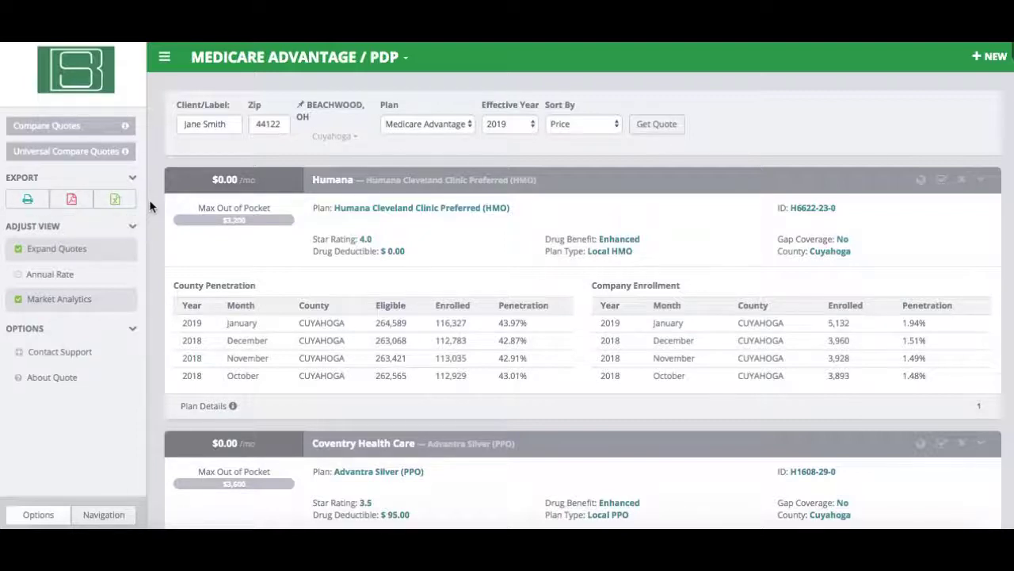
Compare the Humana Cleveland Clinic Preferred (HMO) quote with the Coventry Health Care Advantra Silver (PPO) quote side by side
click(248, 187)
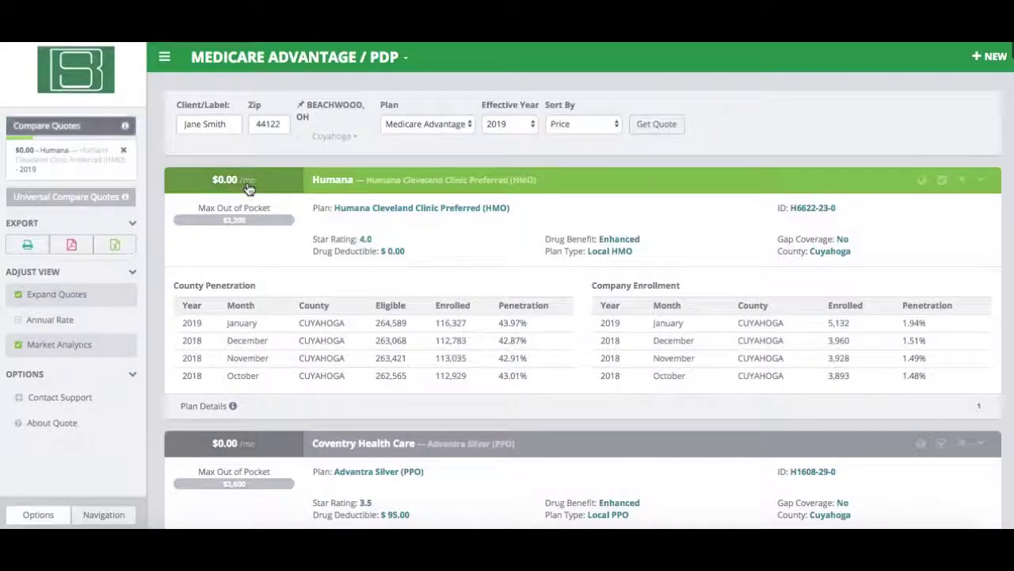
click(279, 449)
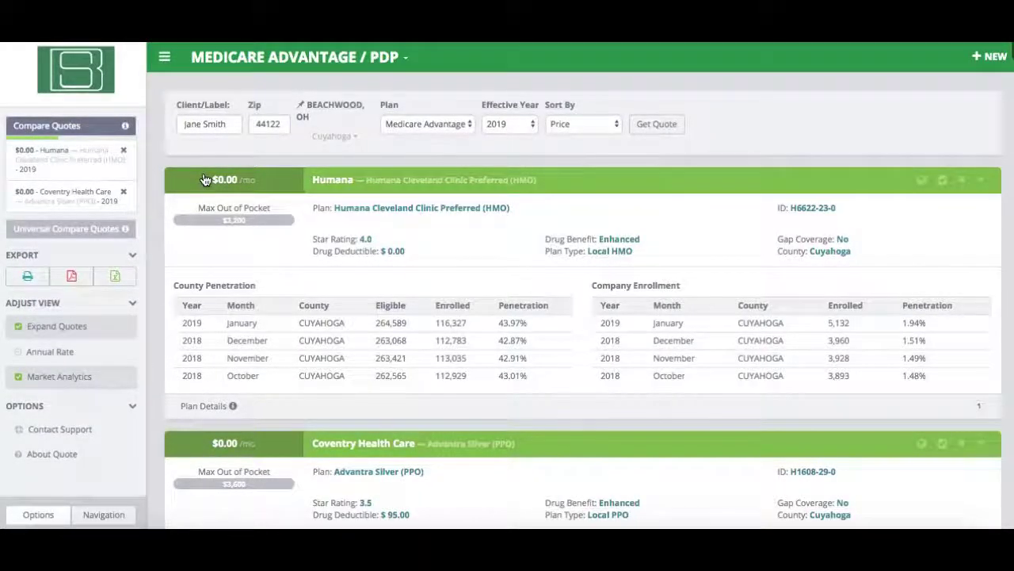
click(67, 132)
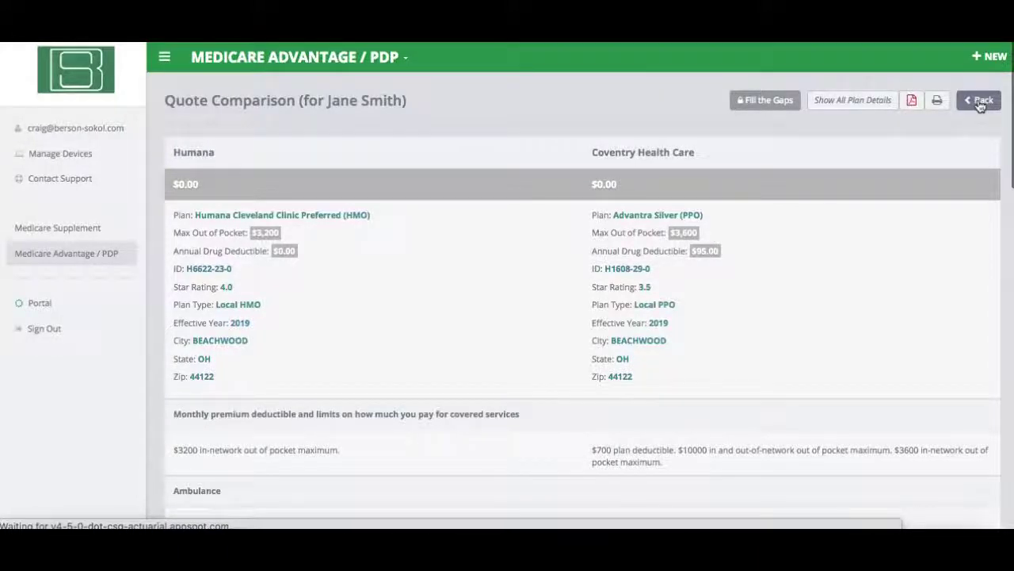
Leave the quote comparison and return to the dashboard
click(817, 106)
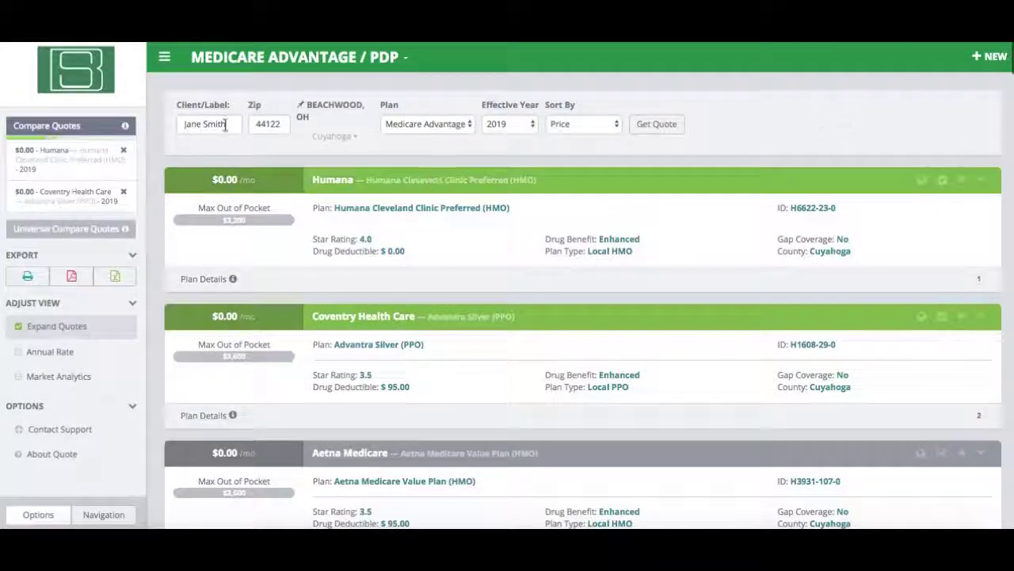
click(246, 57)
click(226, 83)
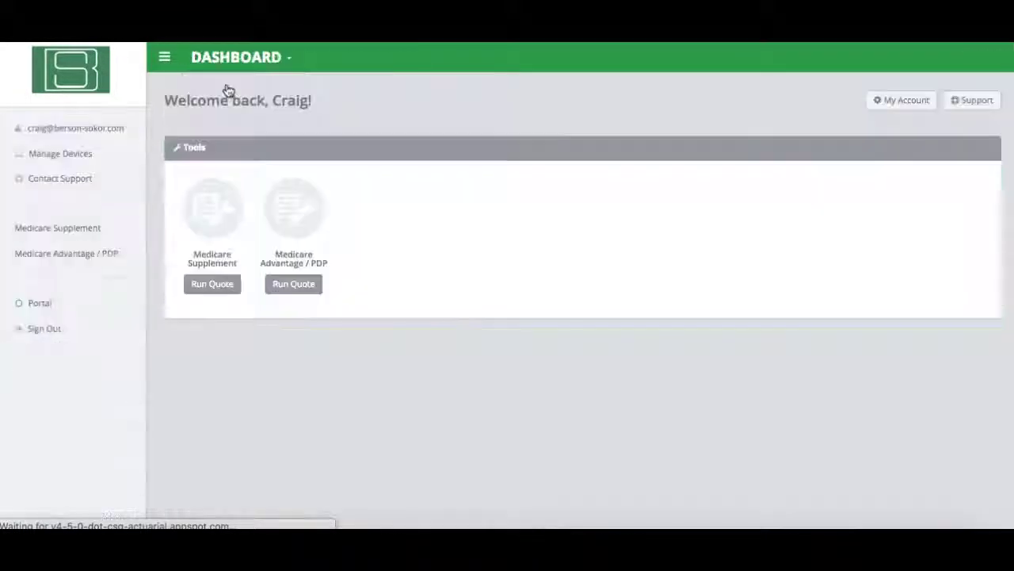